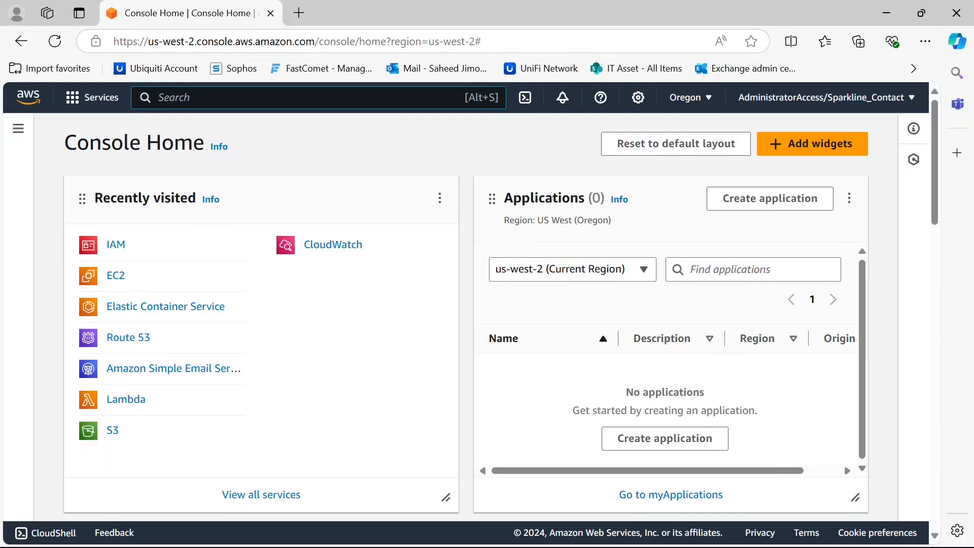
type("Ec2")
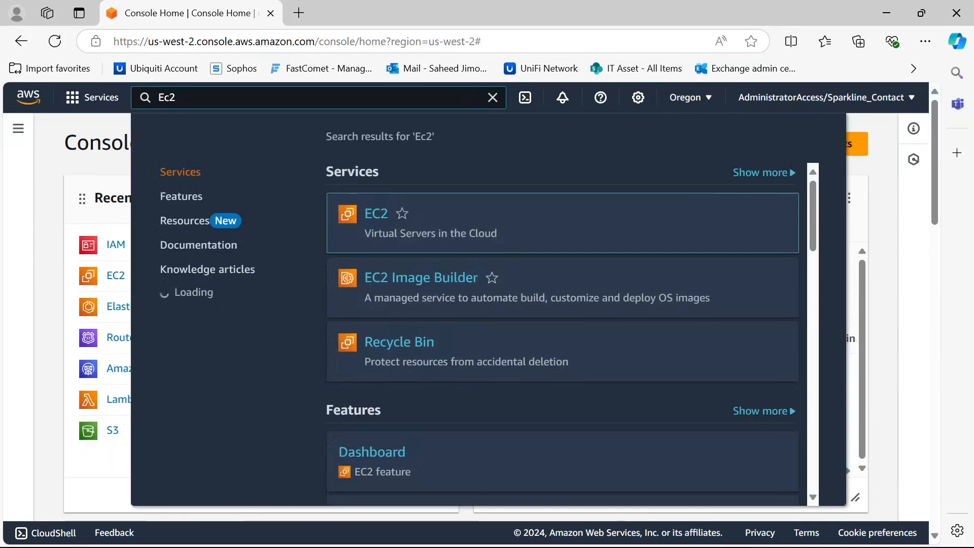
left_click(492, 98)
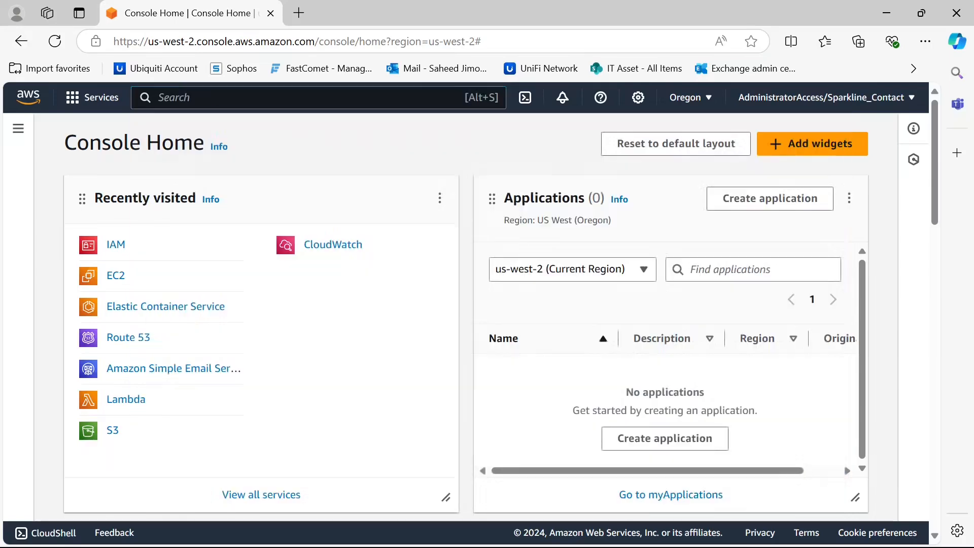
left_click(77, 107)
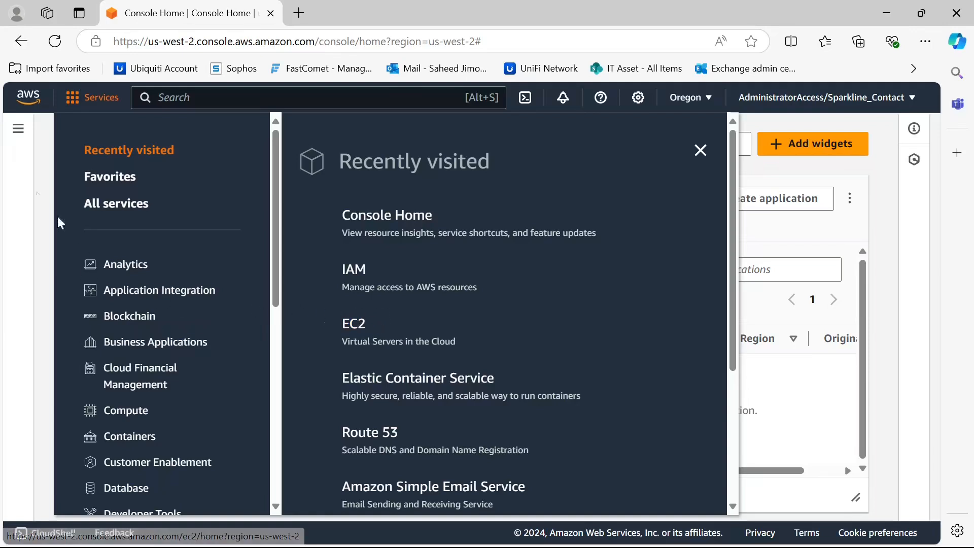
left_click(47, 145)
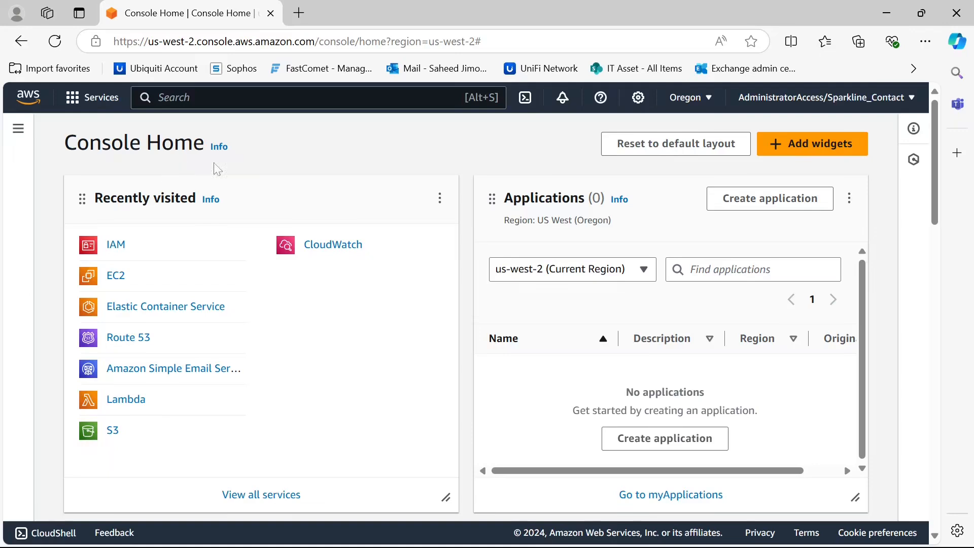
Open the EC2 dashboard from the recently visited services
scroll(224, 168, "down", 2)
scroll(245, 249, "up", 2)
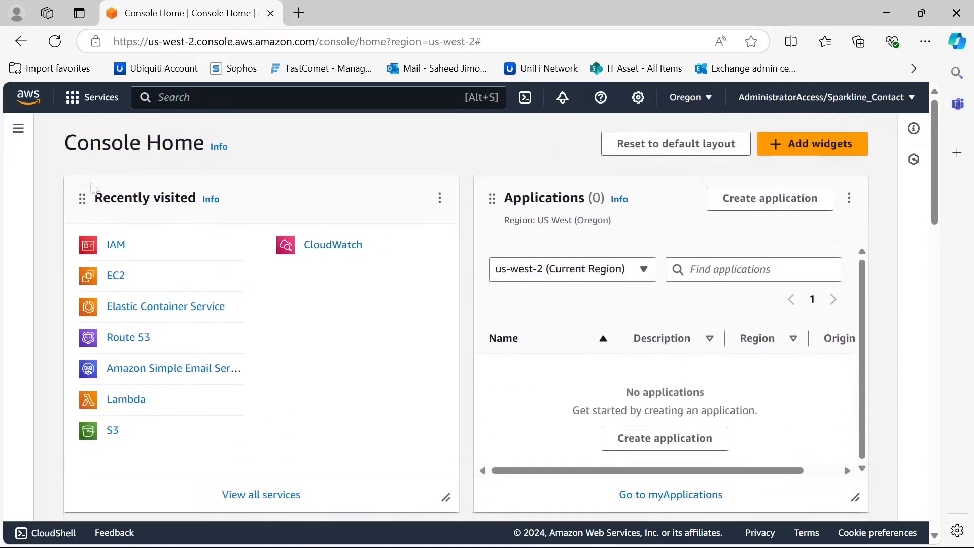
left_click(114, 282)
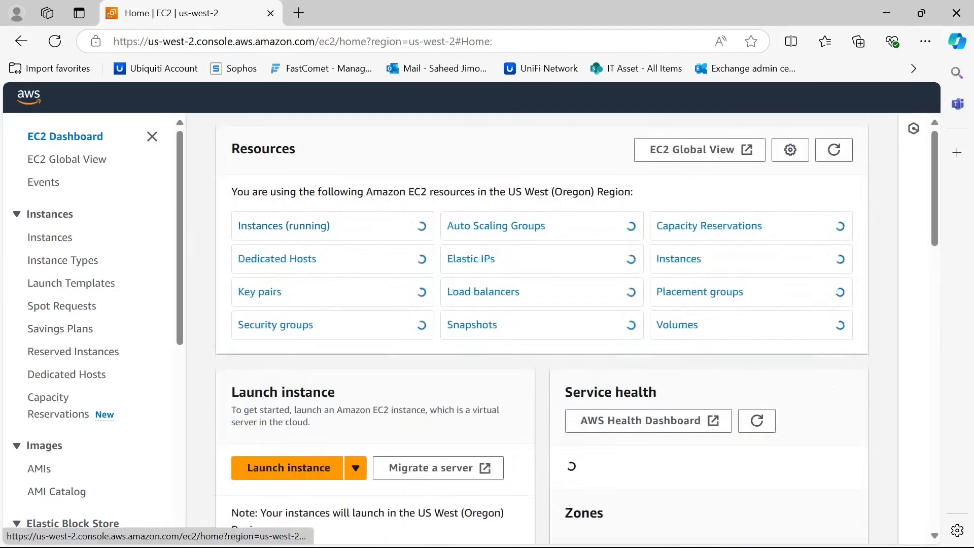
Open the IAM console through the service search
scroll(325, 235, "down", 1)
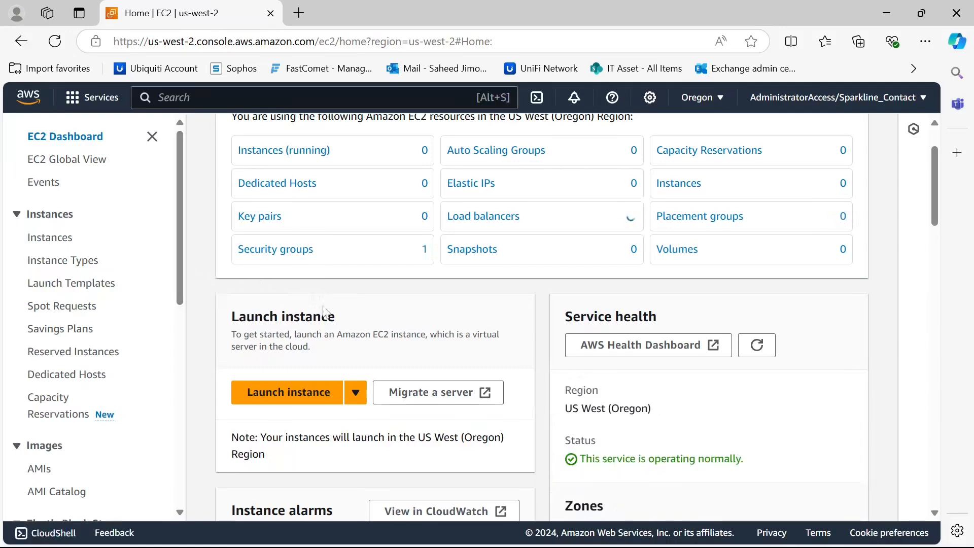
scroll(355, 320, "up", 1)
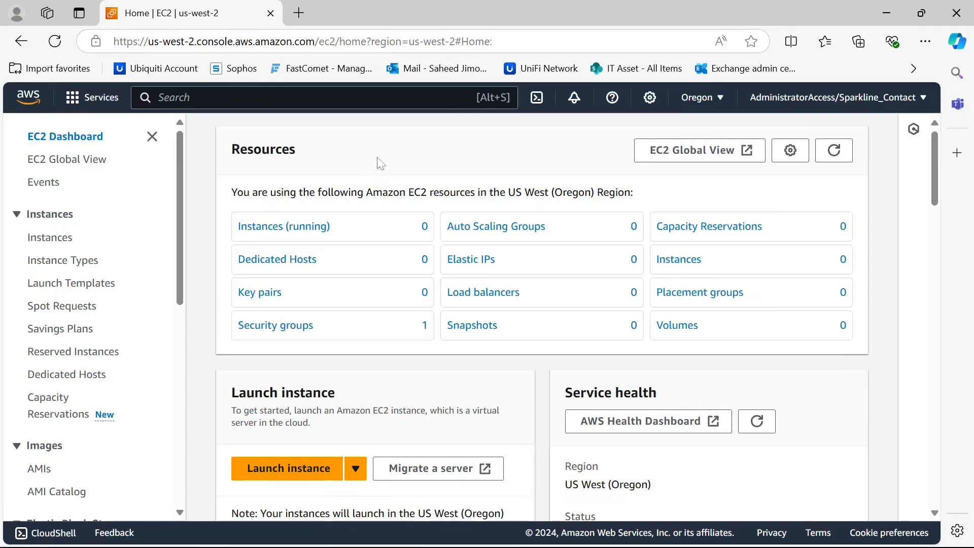
scroll(381, 164, "down", 2)
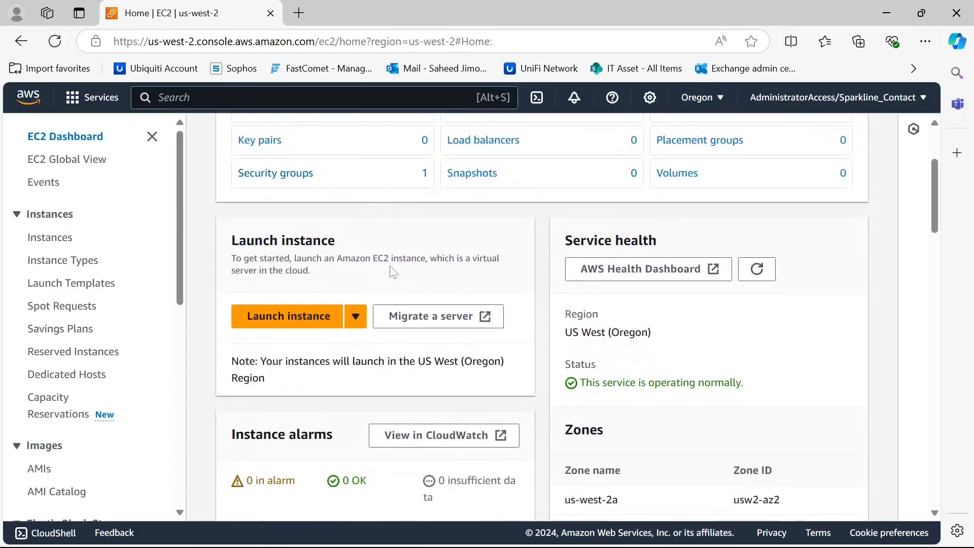
scroll(394, 273, "up", 2)
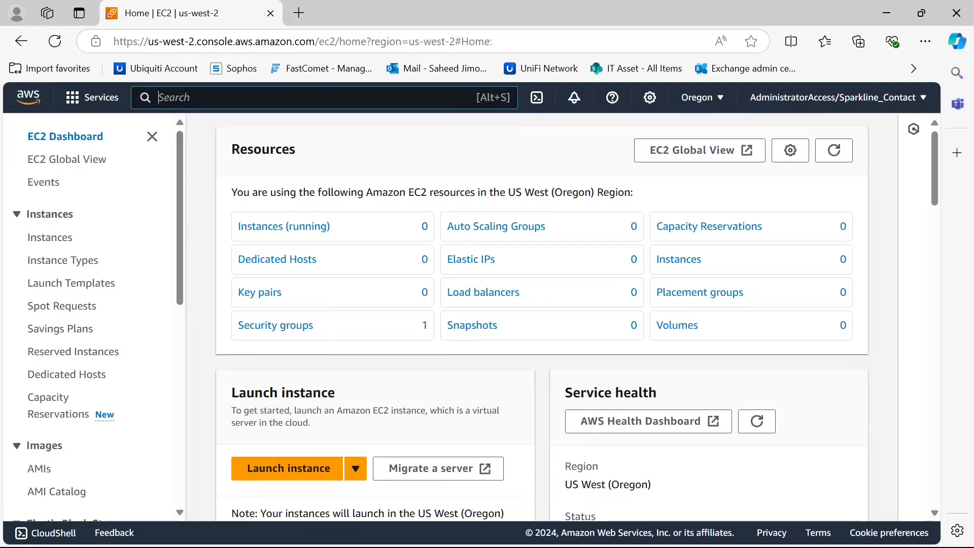
type("iam")
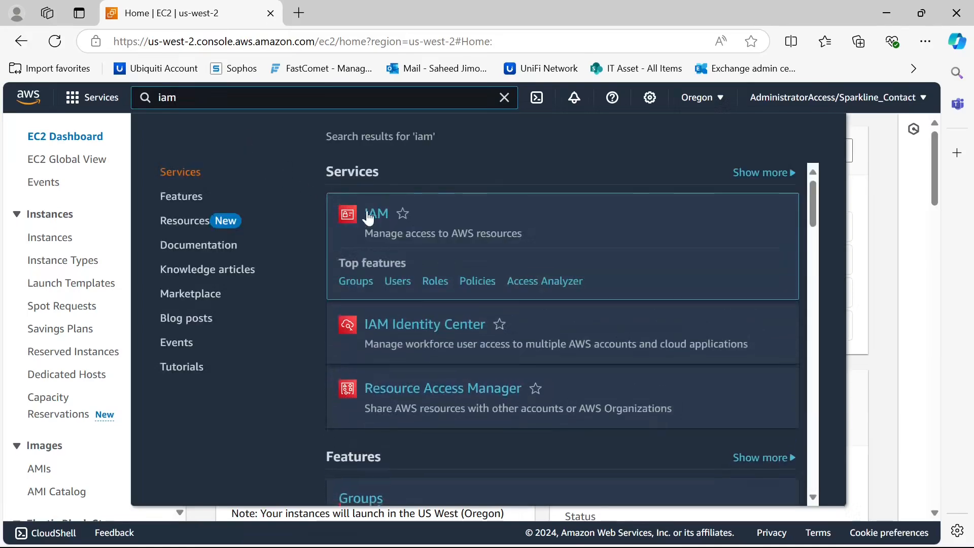
left_click(374, 222)
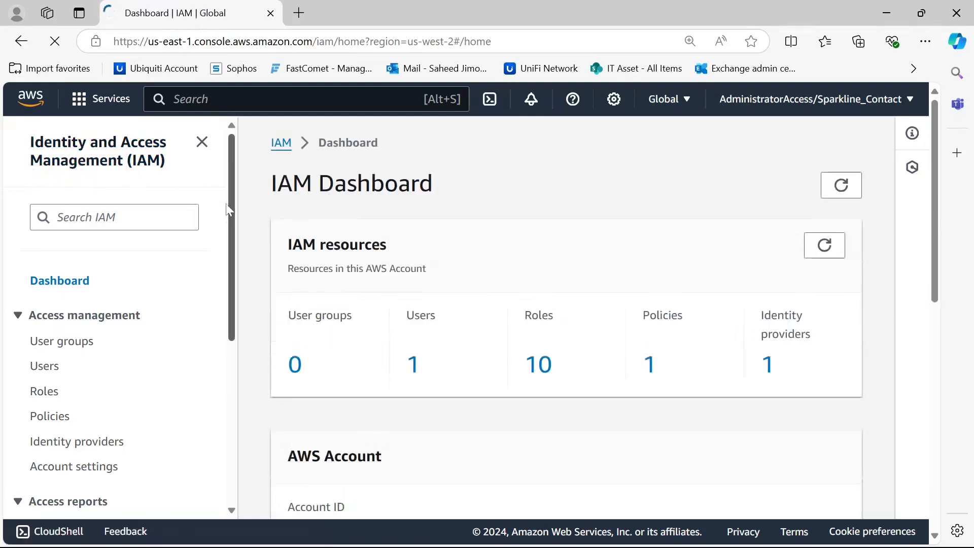
Go to the IAM roles list and start creating a new role
scroll(216, 250, "down", 1)
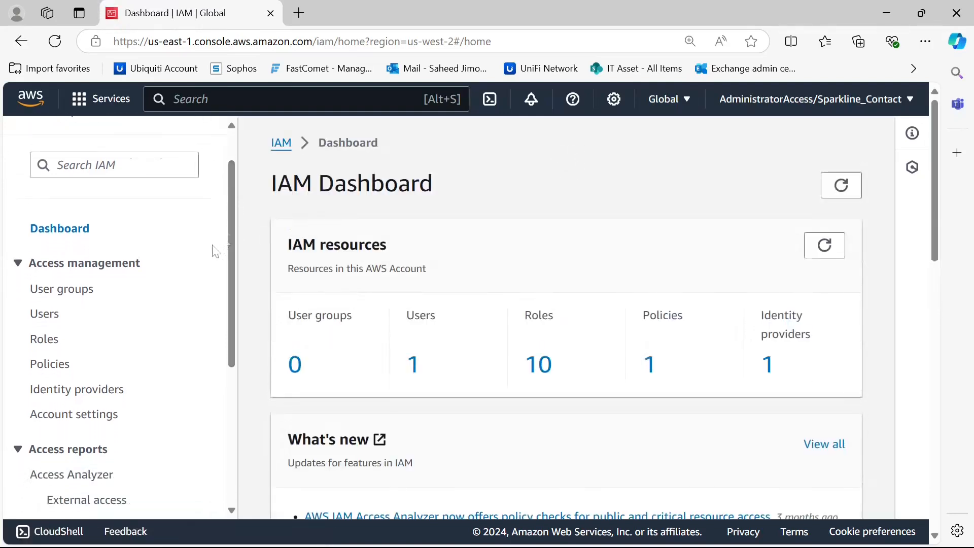
left_click(48, 338)
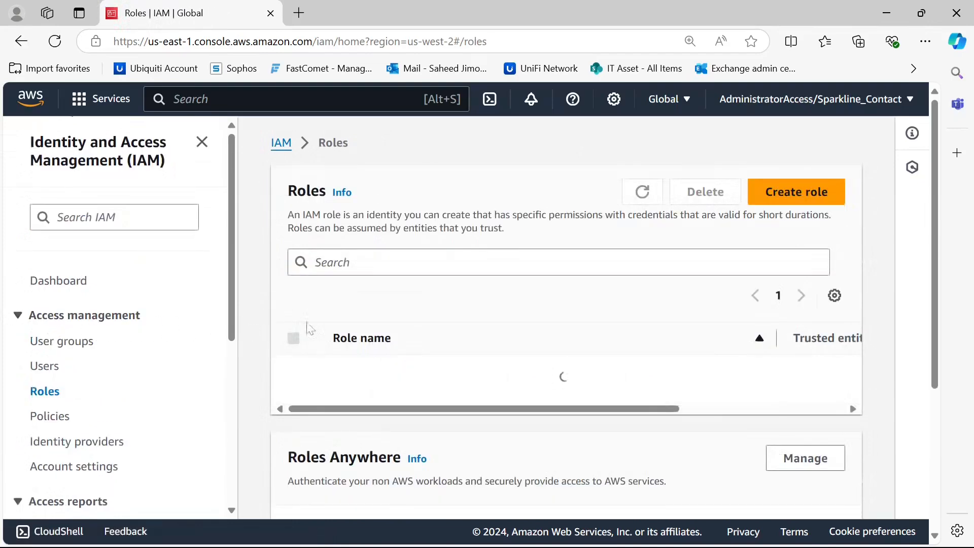
scroll(498, 281, "down", 3)
scroll(499, 281, "up", 1)
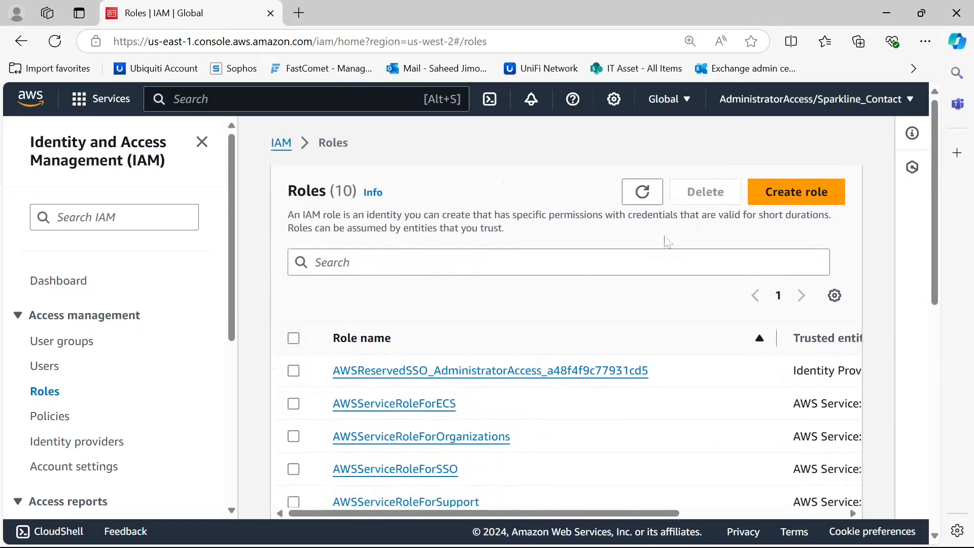
left_click(805, 208)
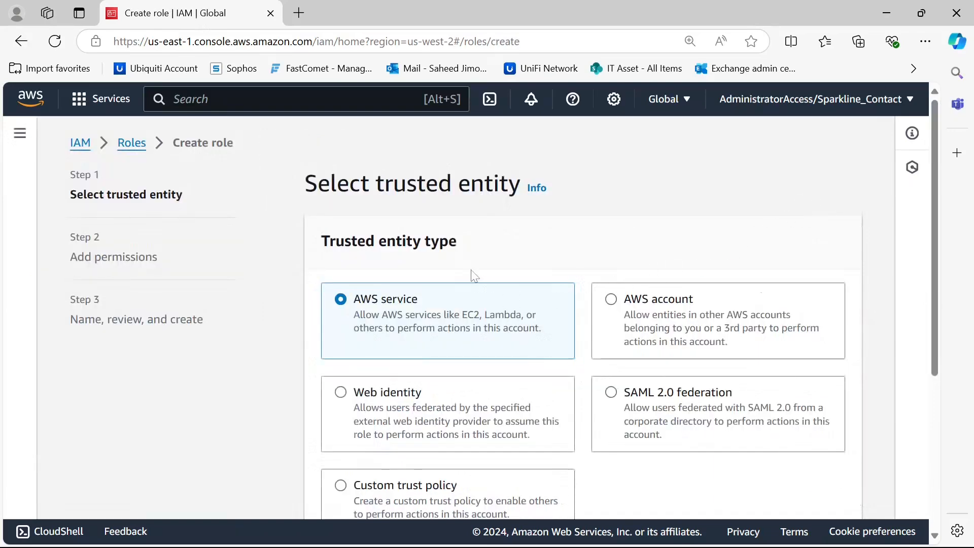
Keep AWS service as the trusted entity type and choose EC2 as the service
scroll(472, 274, "down", 2)
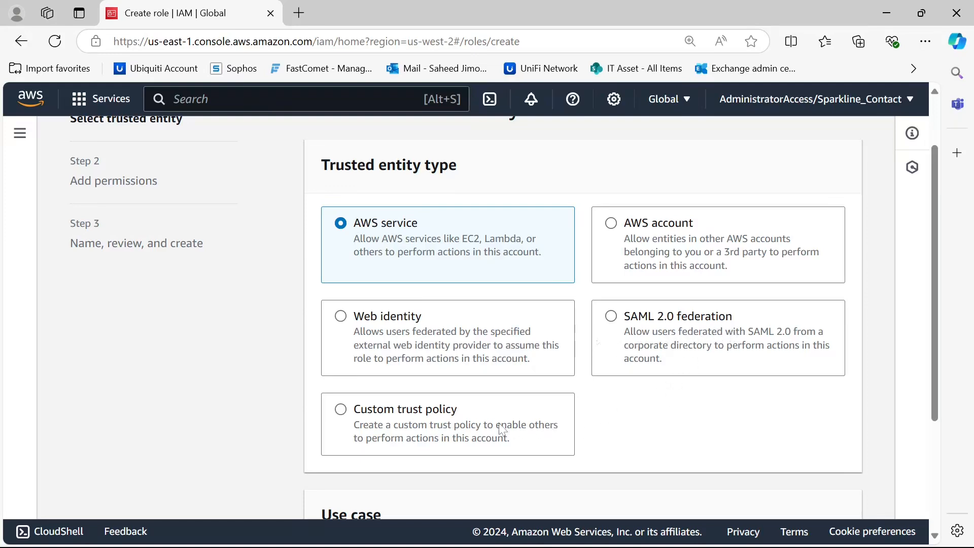
scroll(438, 414, "up", 2)
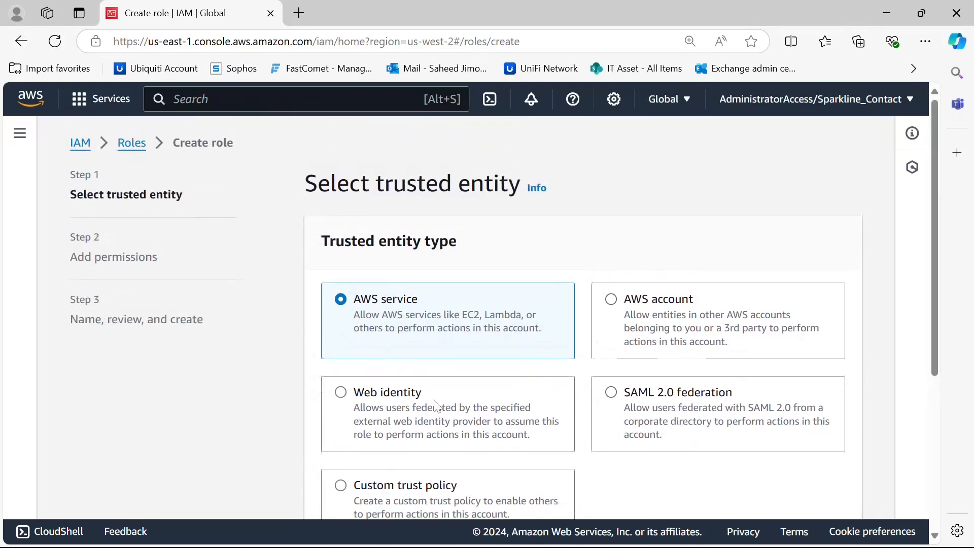
scroll(385, 320, "down", 2)
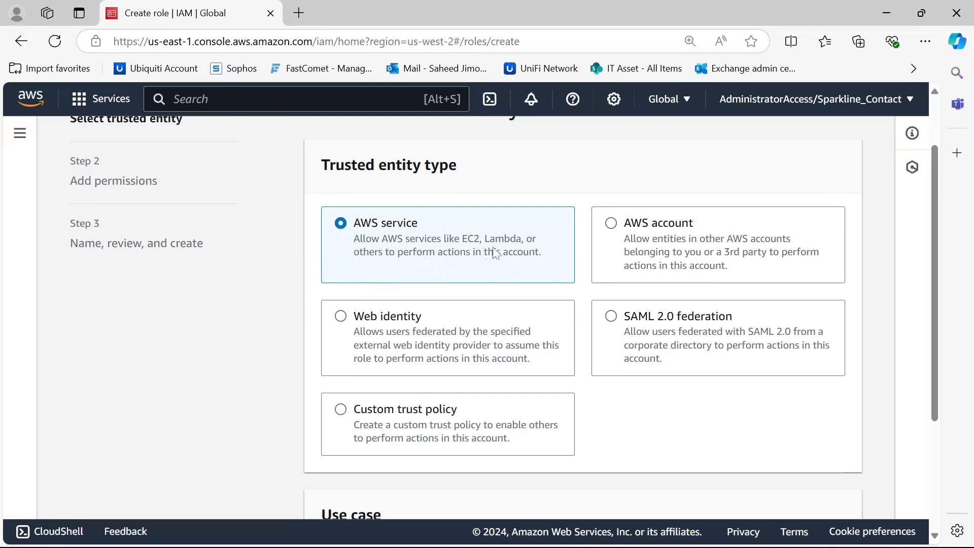
scroll(496, 253, "down", 1)
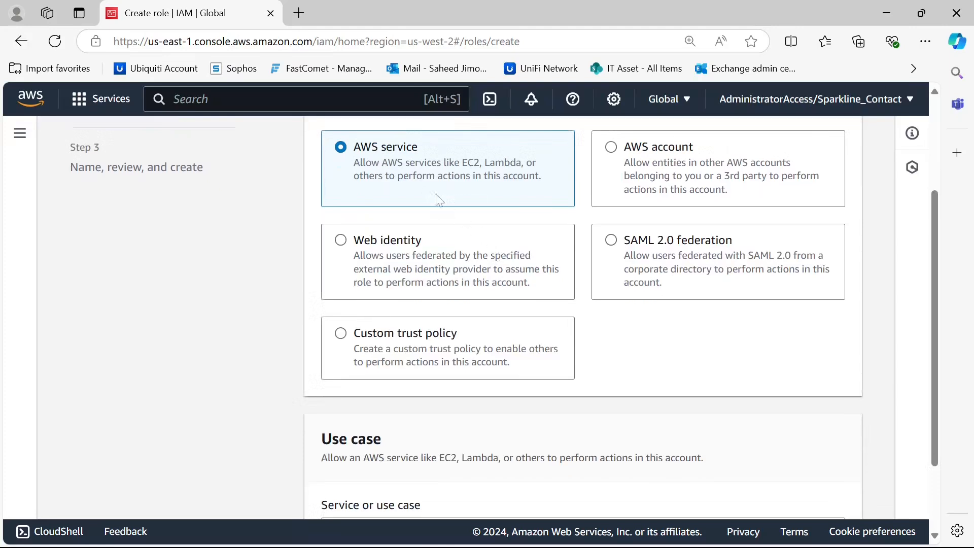
scroll(435, 196, "down", 2)
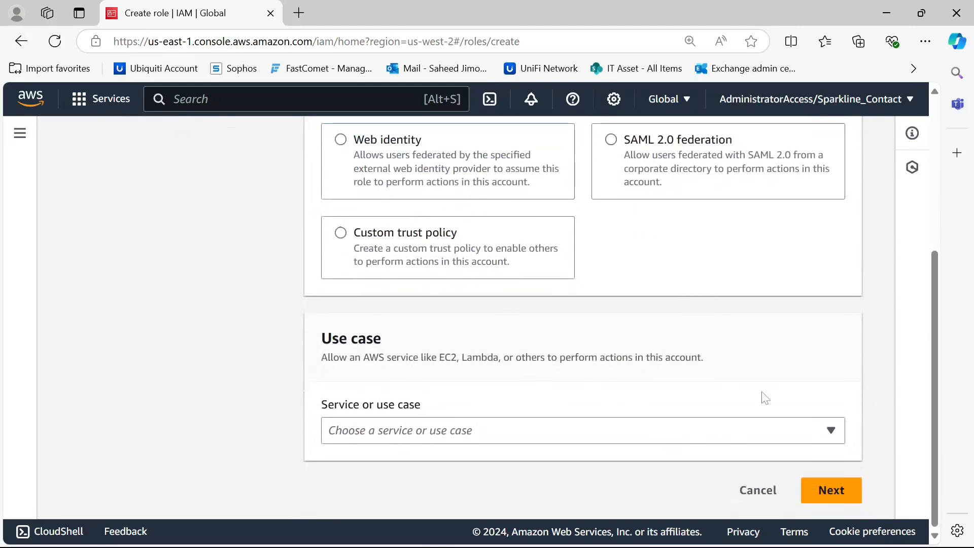
left_click(835, 435)
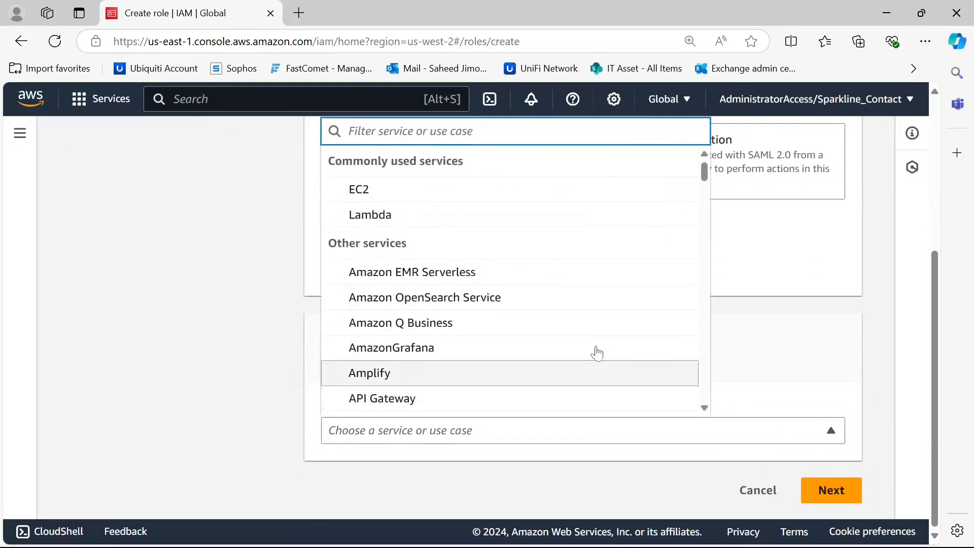
left_click(498, 202)
Select the EC2 Role for AWS Systems Manager use case and continue past the AmazonSSMManagedInstanceCore permissions
scroll(505, 309, "down", 5)
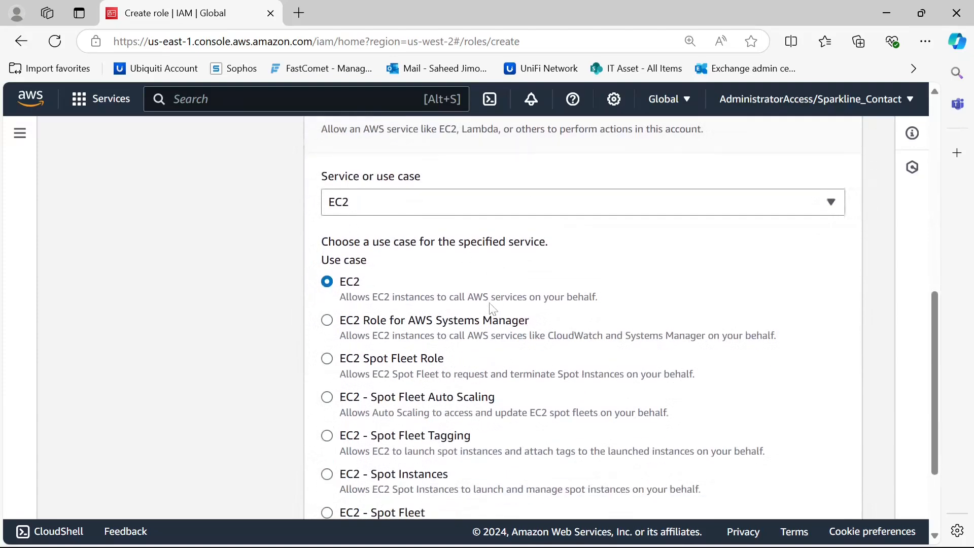
left_click(328, 322)
scroll(573, 305, "down", 3)
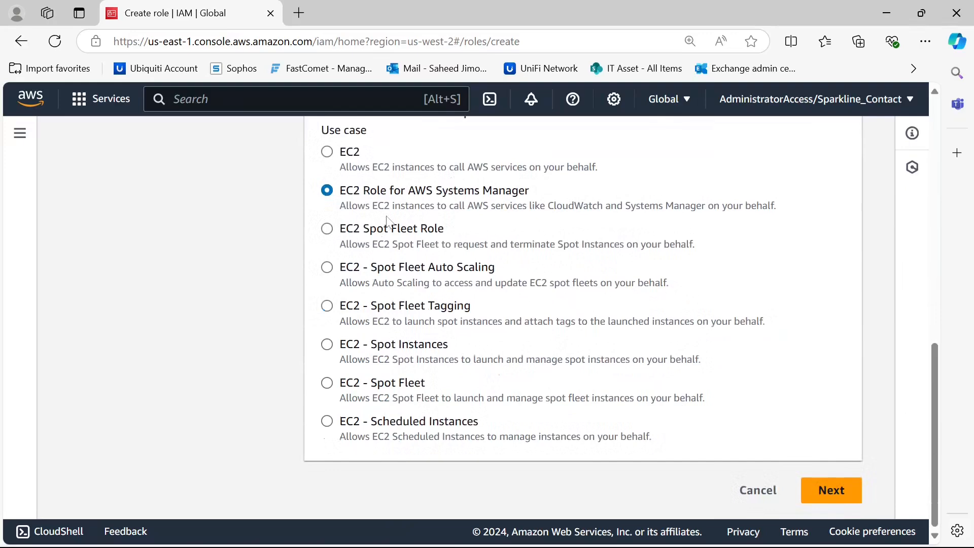
left_click(832, 490)
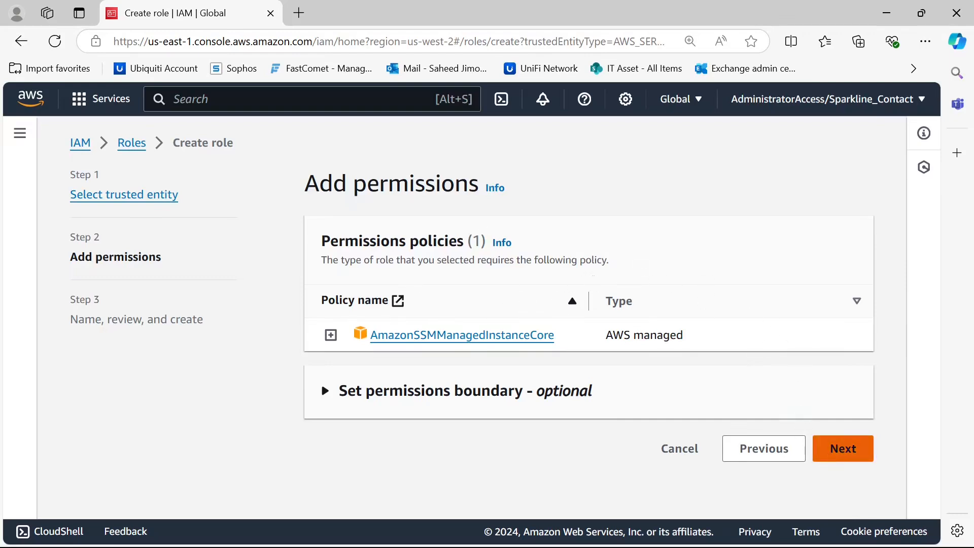
left_click(843, 448)
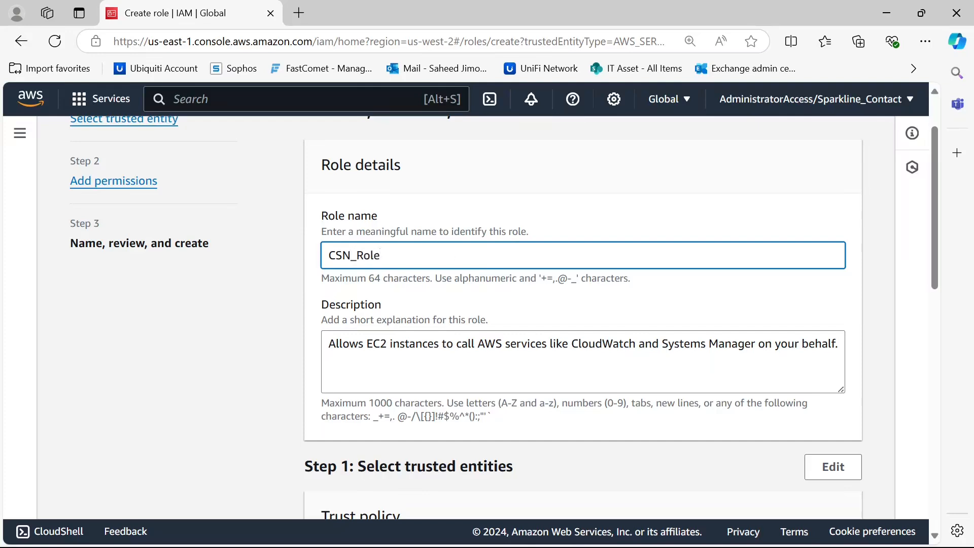
Name the role CSN_Role, create it, and open the new role's details
left_click(739, 312)
scroll(652, 183, "down", 3)
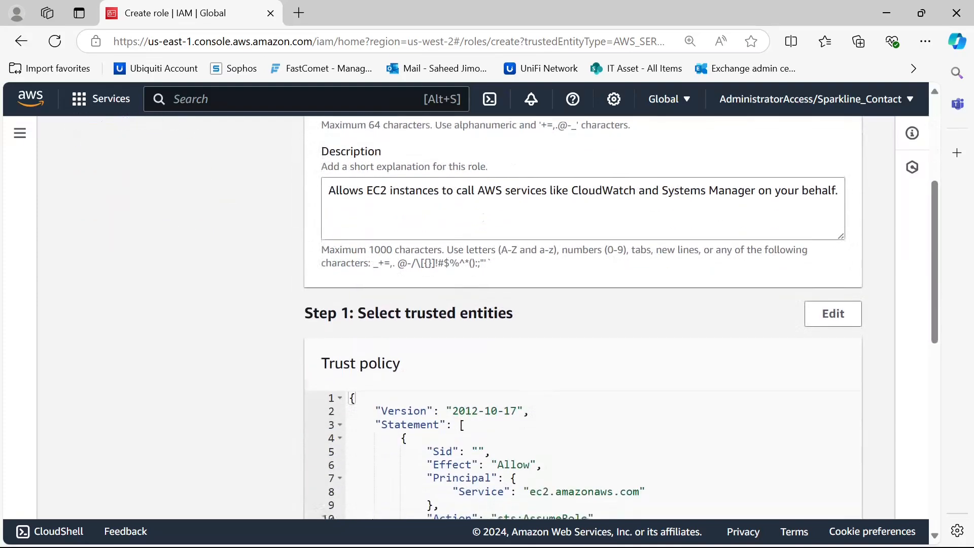
scroll(661, 250, "up", 2)
scroll(668, 238, "down", 10)
scroll(668, 238, "up", 5)
scroll(621, 314, "up", 2)
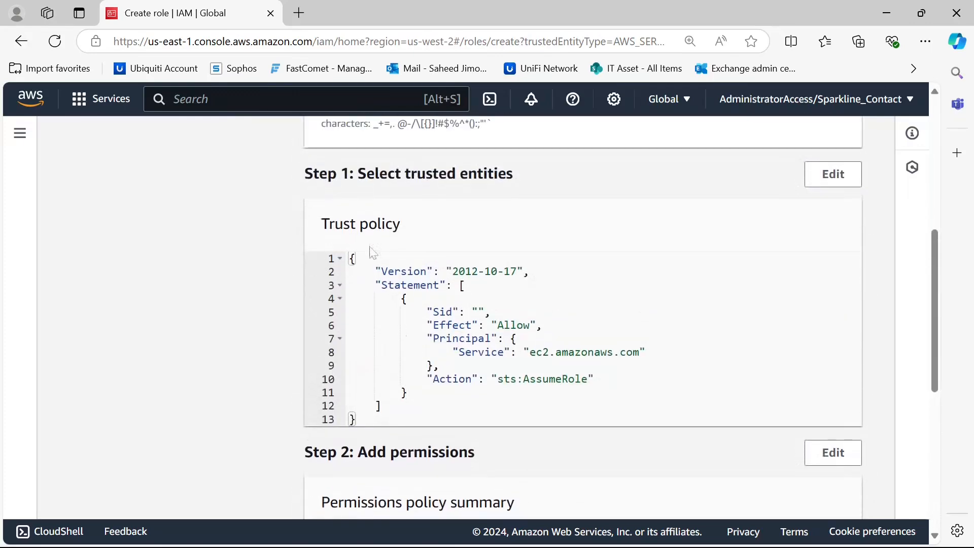
scroll(499, 312, "down", 7)
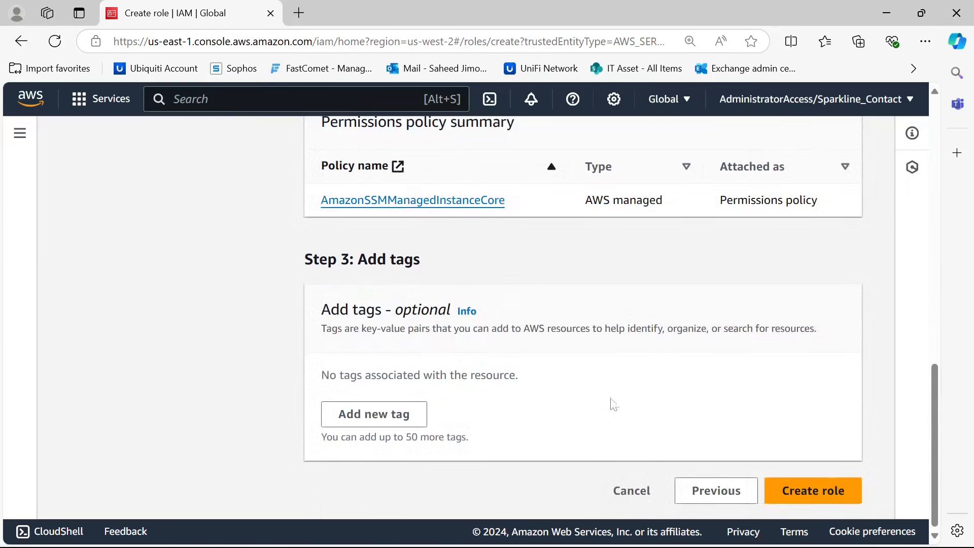
left_click(782, 489)
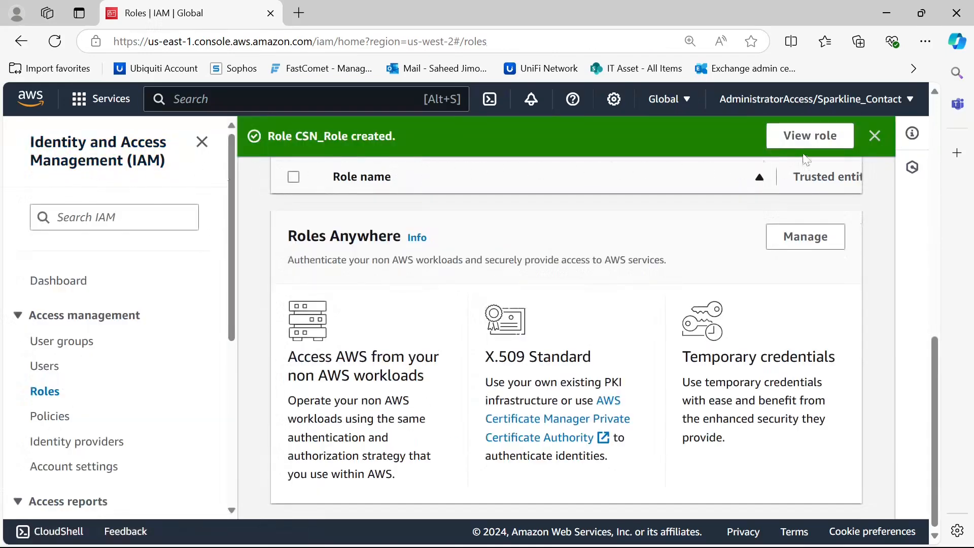
left_click(812, 136)
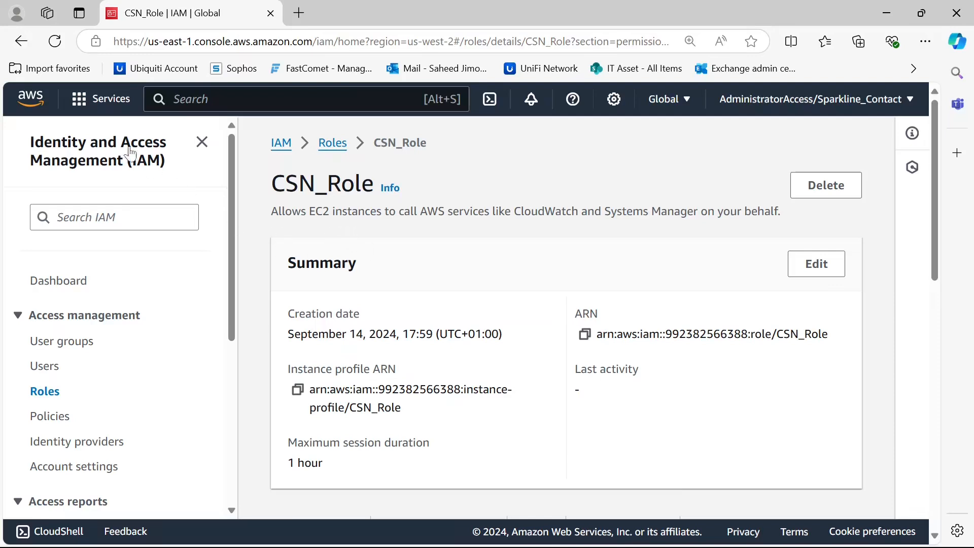
Return to EC2 and start launching a new instance named Demo
left_click(80, 99)
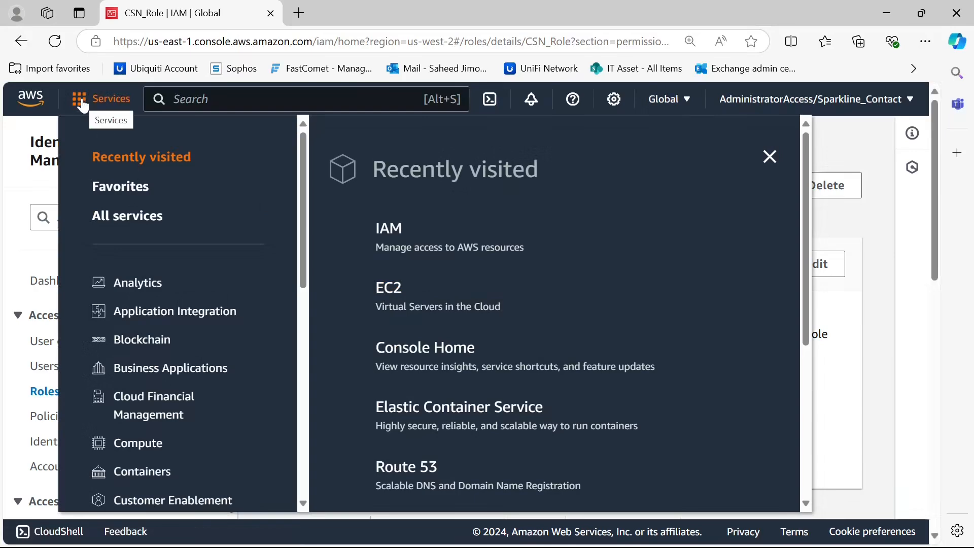
left_click(390, 291)
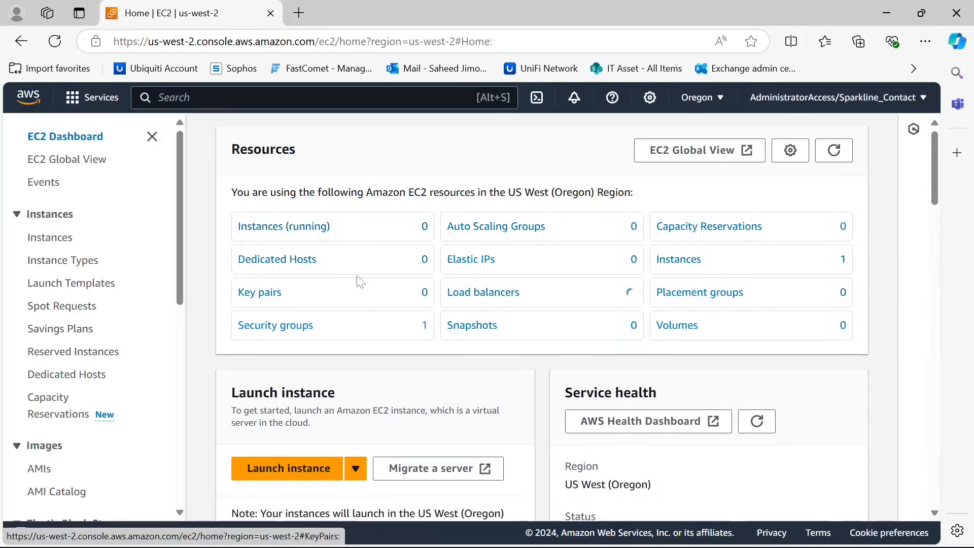
scroll(360, 281, "down", 1)
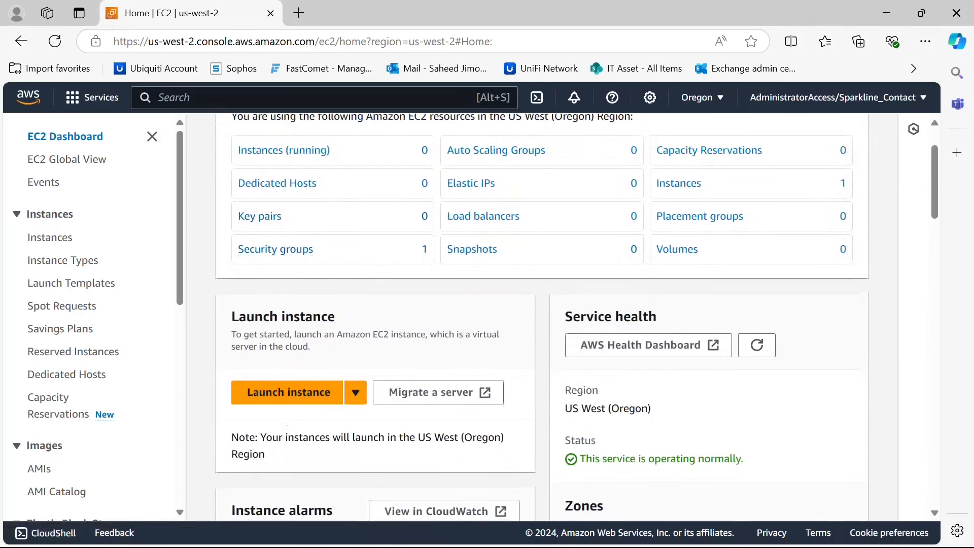
left_click(277, 404)
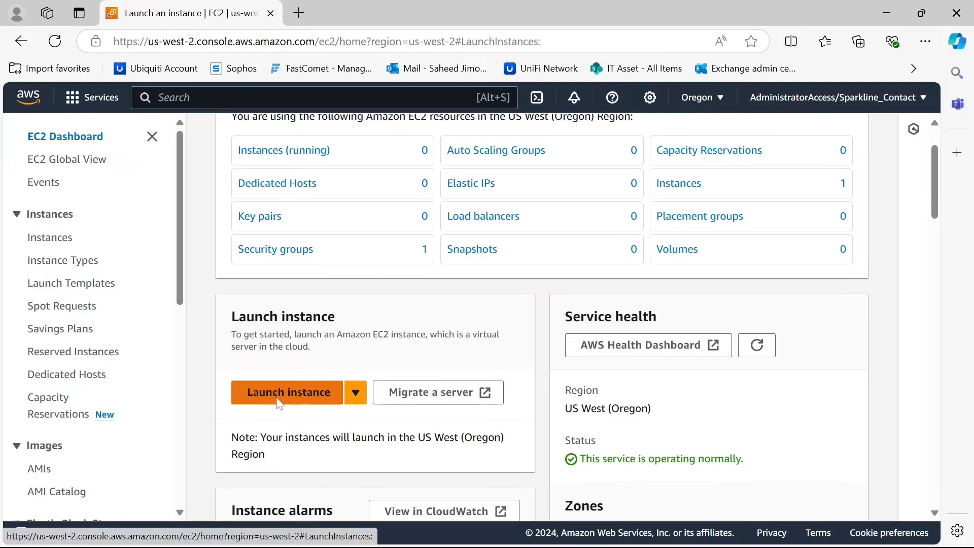
type("Demo")
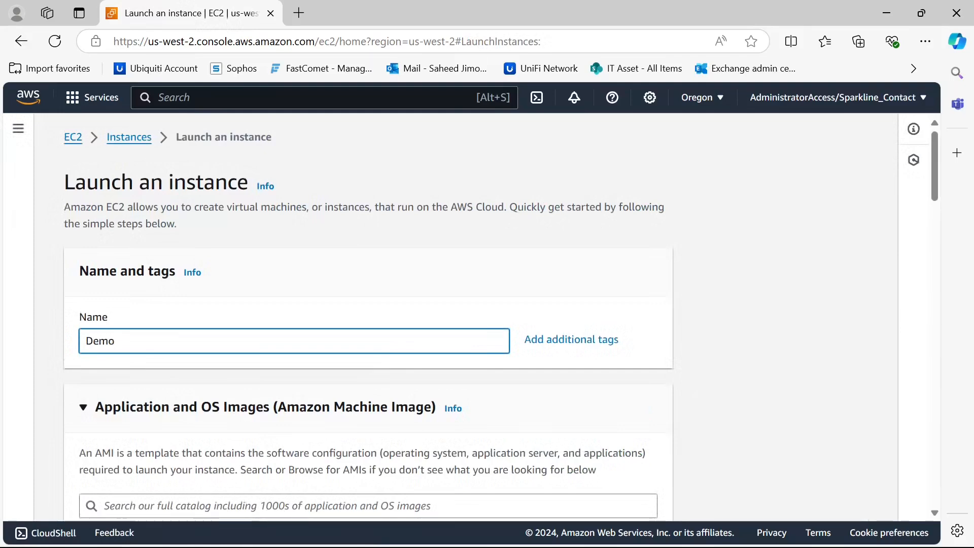
type("-CSNi")
Rename the instance to Demo_CSN
key("BackSpace")
type("_")
scroll(330, 305, "down", 3)
scroll(336, 277, "down", 1)
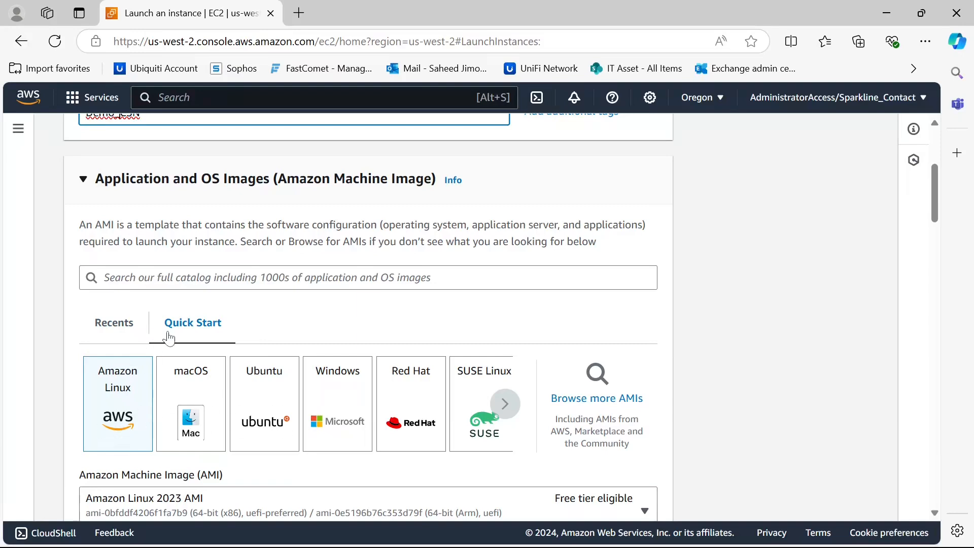
Keep the default Amazon Linux image and t2.micro type, and choose to proceed without a key pair
scroll(162, 354, "down", 1)
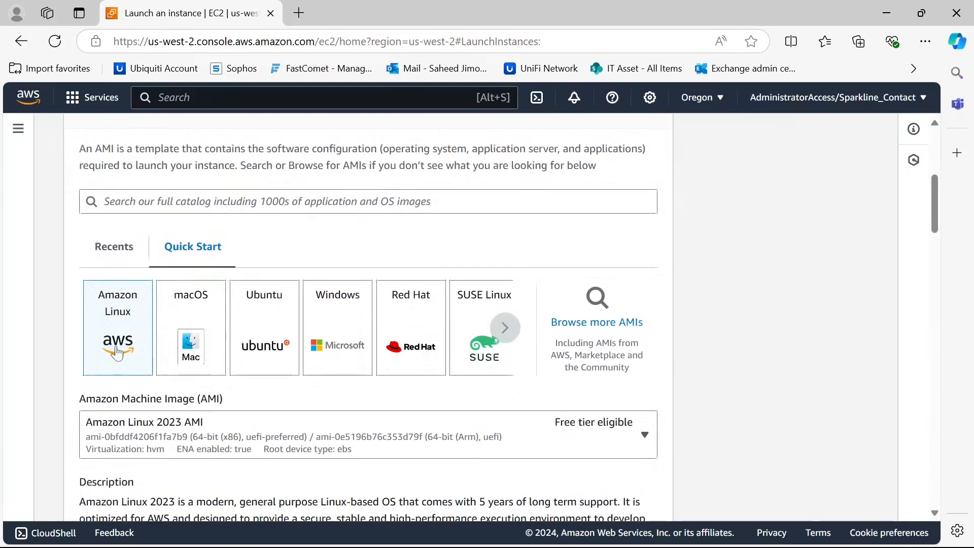
scroll(122, 326, "down", 2)
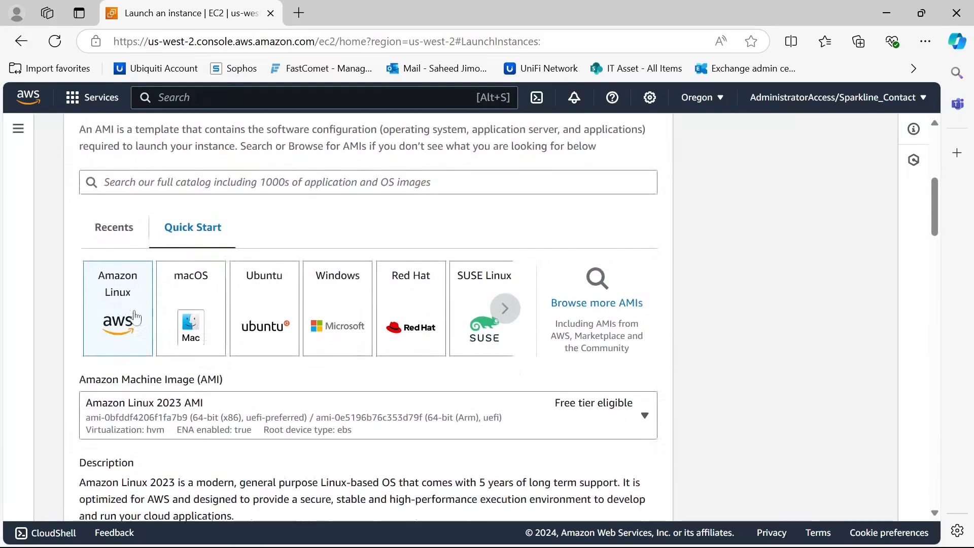
scroll(131, 289, "down", 1)
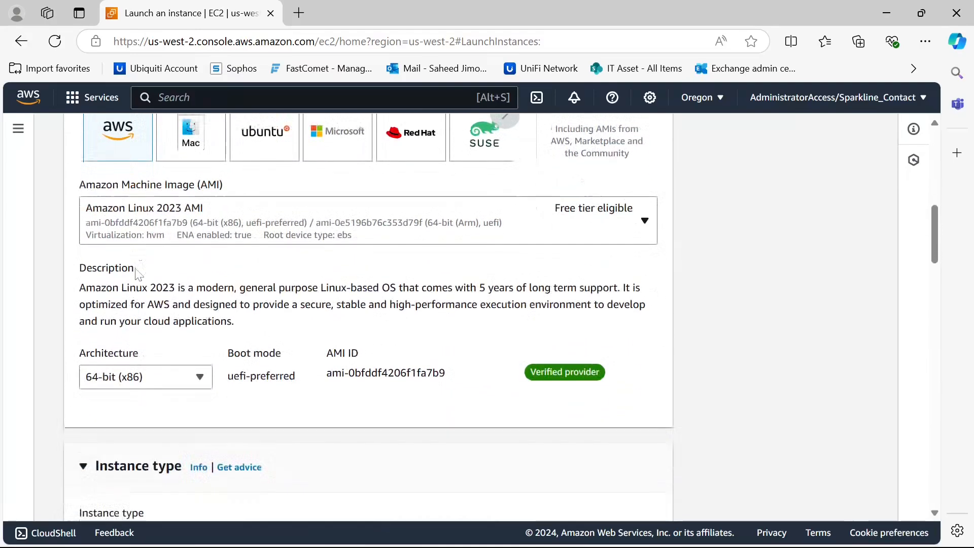
scroll(196, 221, "down", 1)
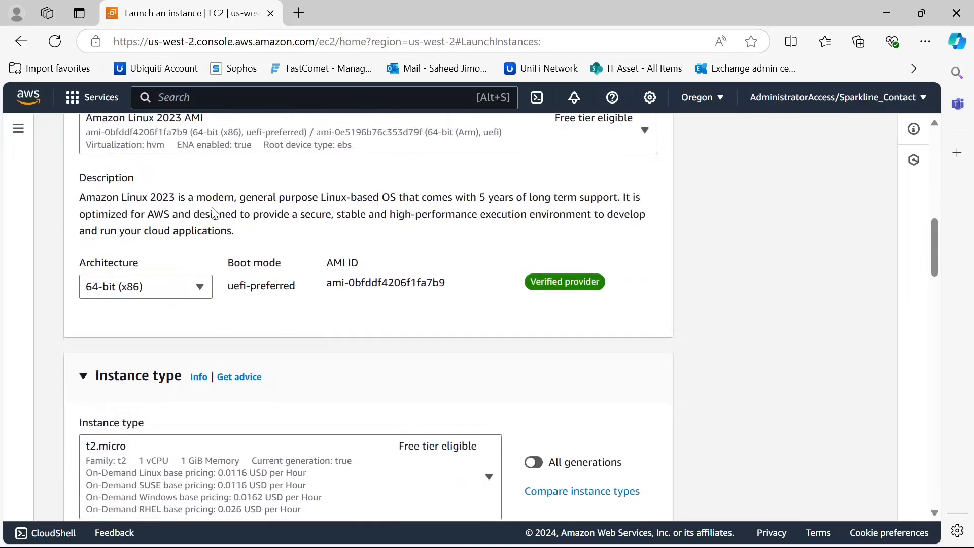
scroll(178, 251, "down", 2)
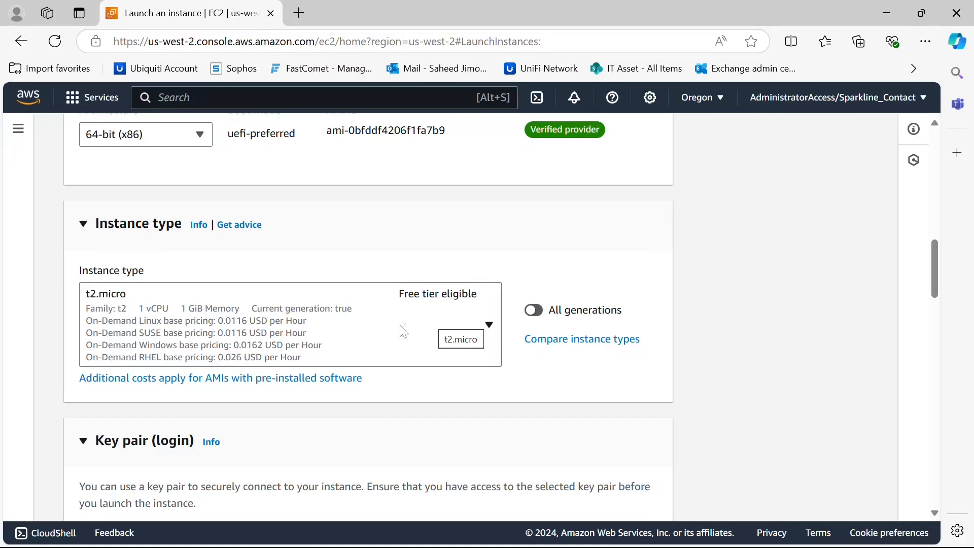
scroll(320, 266, "down", 3)
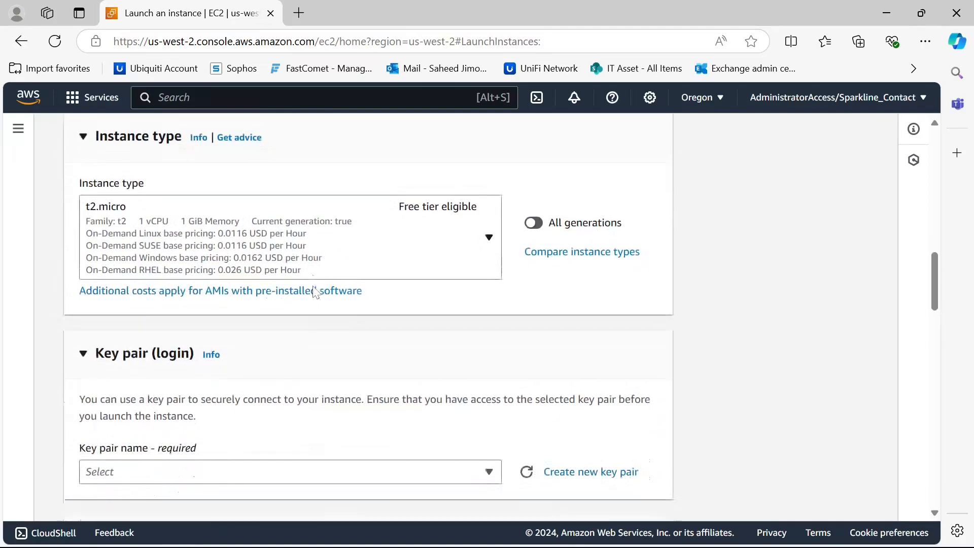
scroll(264, 289, "down", 2)
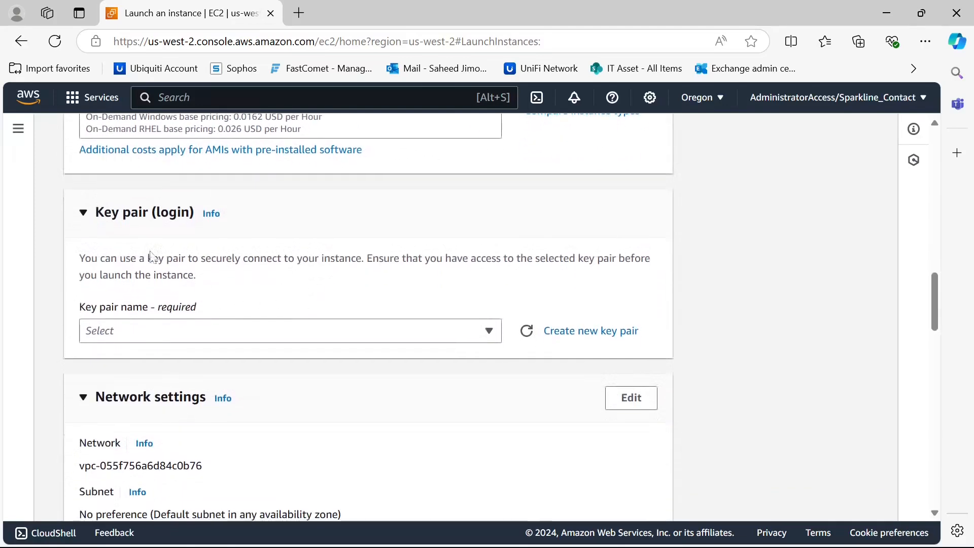
scroll(234, 294, "down", 2)
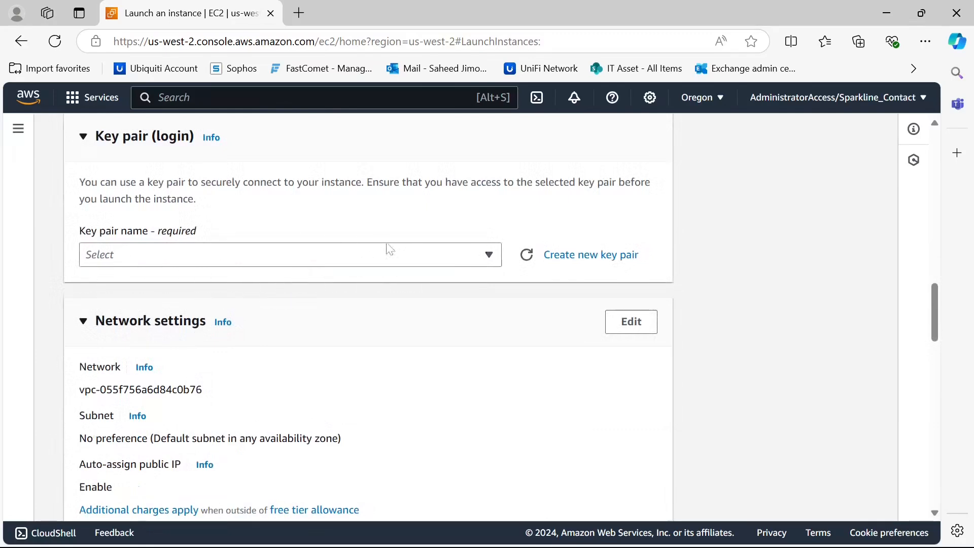
left_click(490, 258)
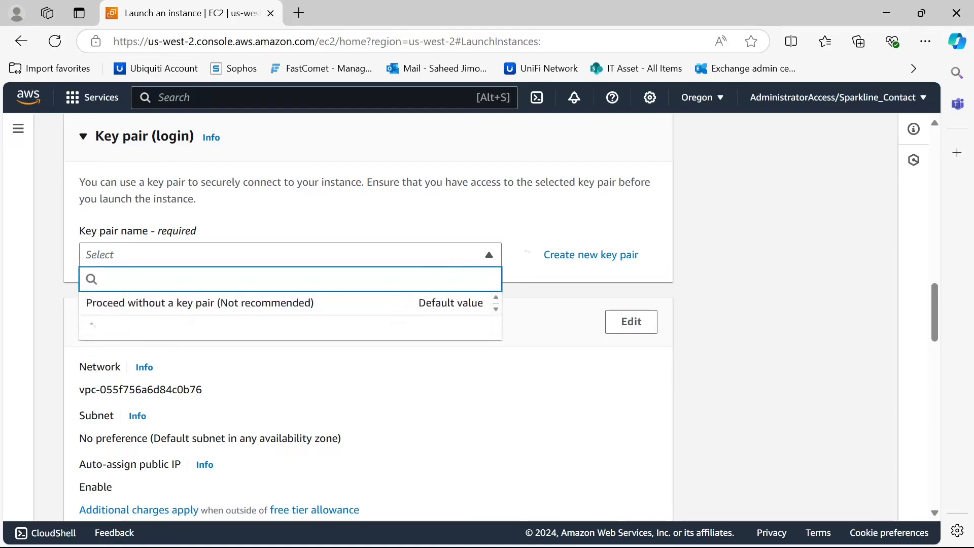
left_click(303, 311)
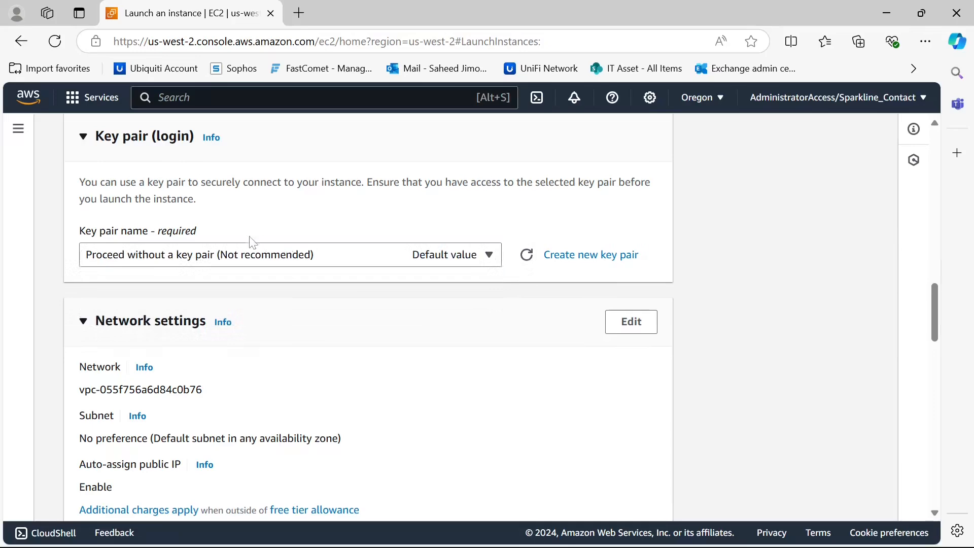
Name the new security group SG
scroll(251, 245, "down", 1)
scroll(249, 247, "down", 1)
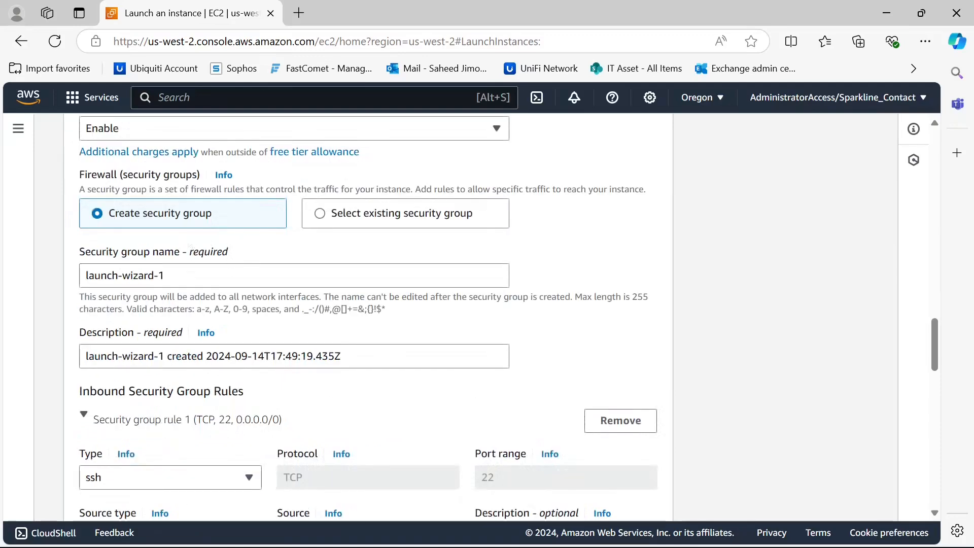
left_click(166, 276)
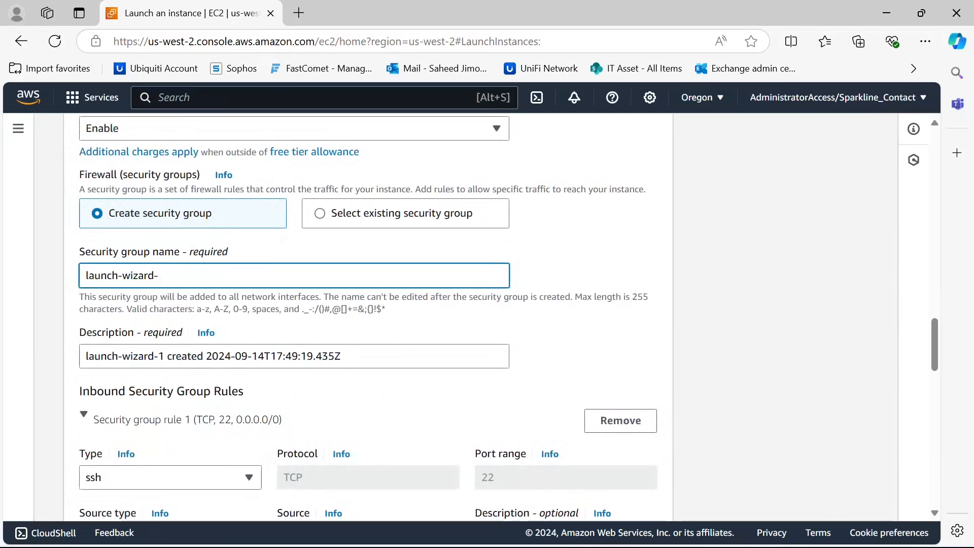
key("BackSpace")
key("BackSpace")
key("BackSpace")
key("BackSpace")
key("BackSpace")
key("BackSpace")
key("BackSpace")
key("BackSpace")
key("BackSpace")
key("BackSpace")
key("BackSpace")
key("BackSpace")
key("BackSpace")
key("BackSpace")
type("SD")
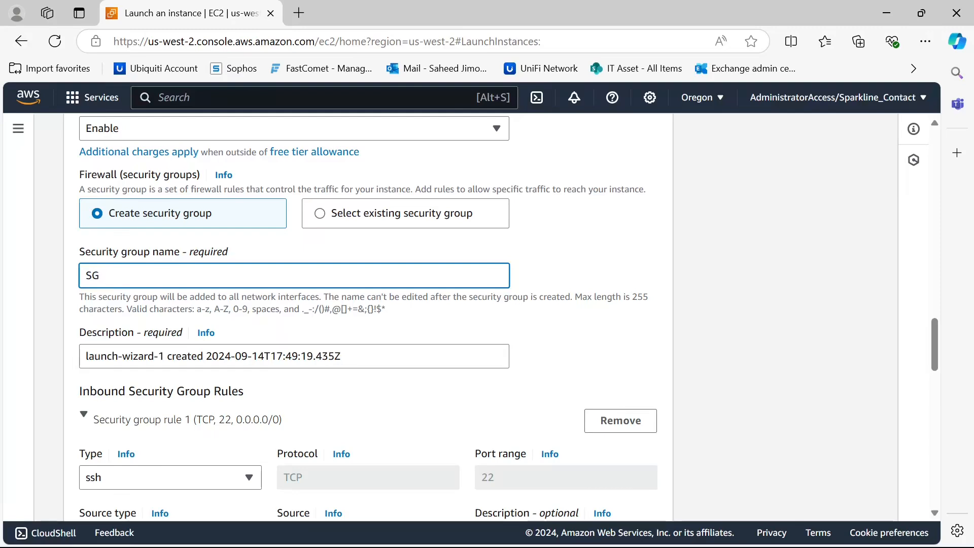
Remove the default SSH inbound rule from the security group
scroll(252, 299, "down", 1)
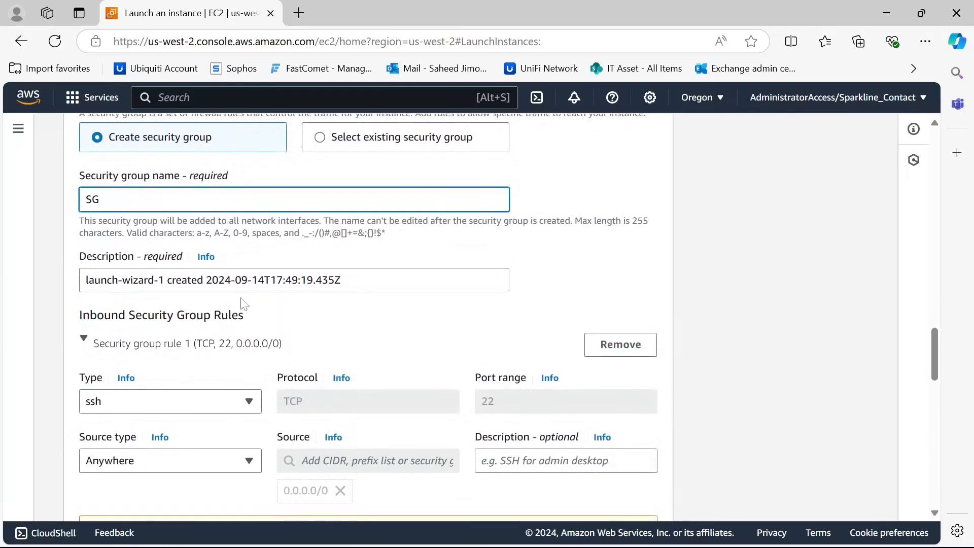
scroll(244, 298, "down", 1)
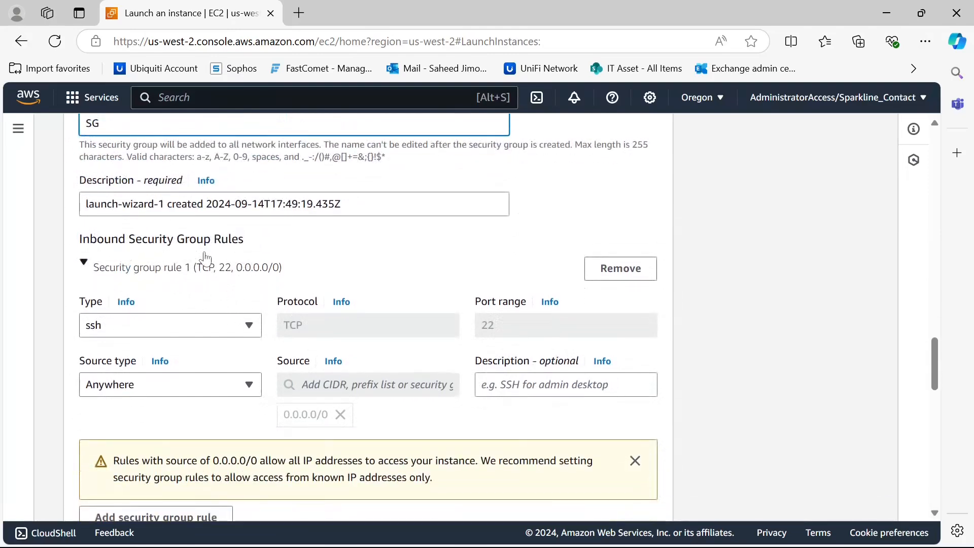
scroll(330, 296, "up", 1)
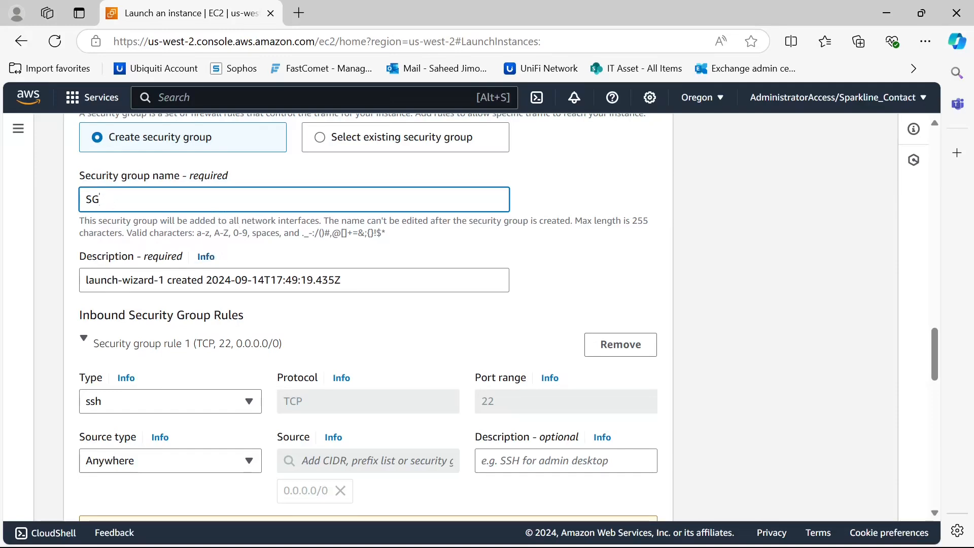
scroll(206, 300, "down", 2)
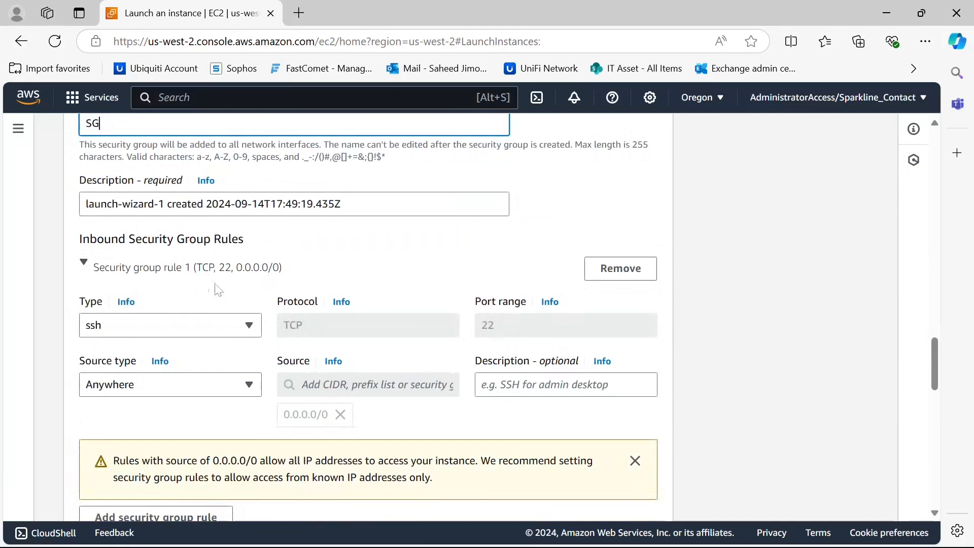
scroll(284, 256, "down", 2)
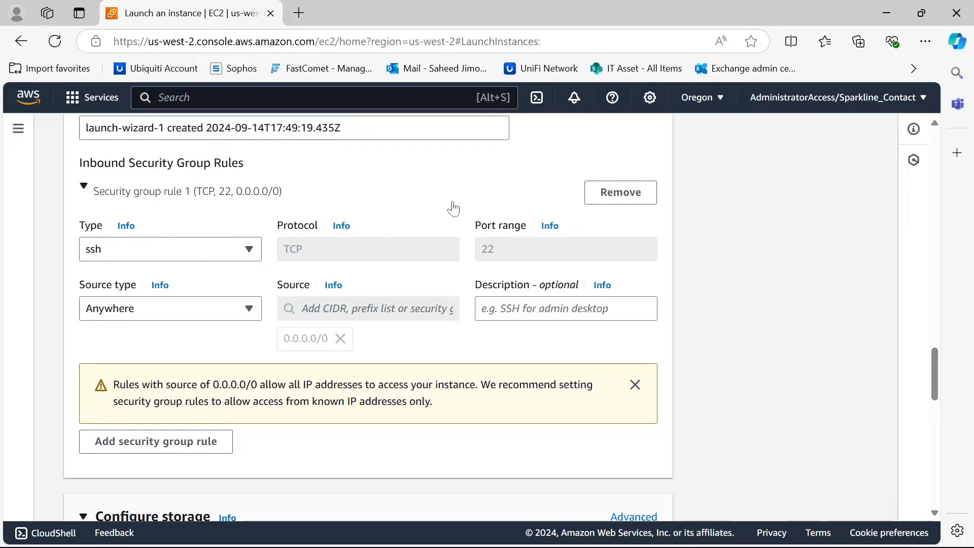
left_click(621, 193)
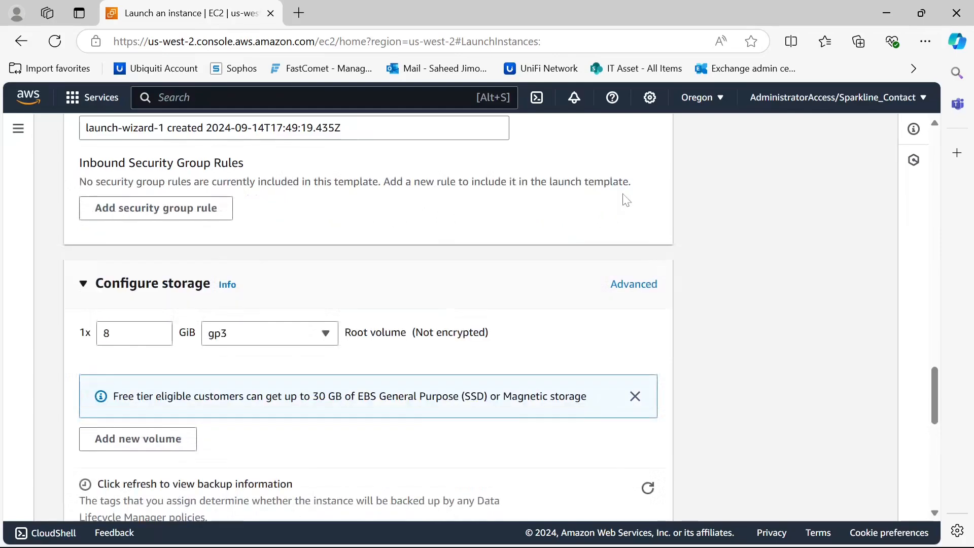
Expand Advanced details and set the IAM instance profile to CSN_Role
scroll(285, 222, "down", 1)
scroll(284, 221, "down", 3)
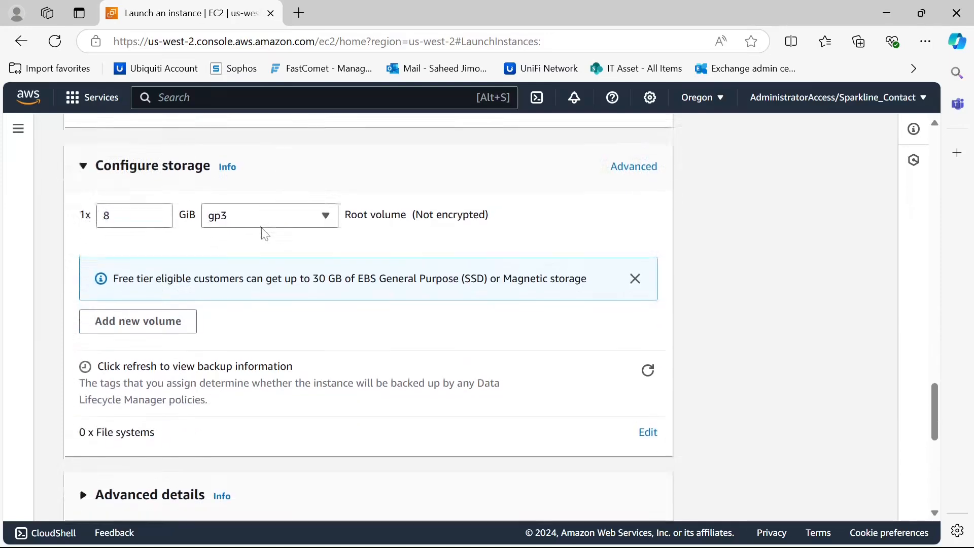
scroll(244, 224, "up", 1)
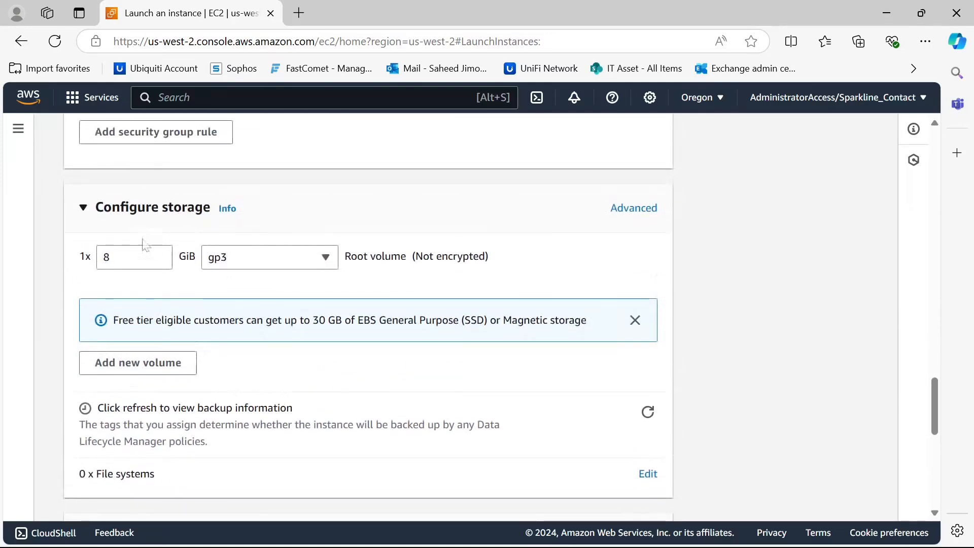
scroll(281, 279, "down", 3)
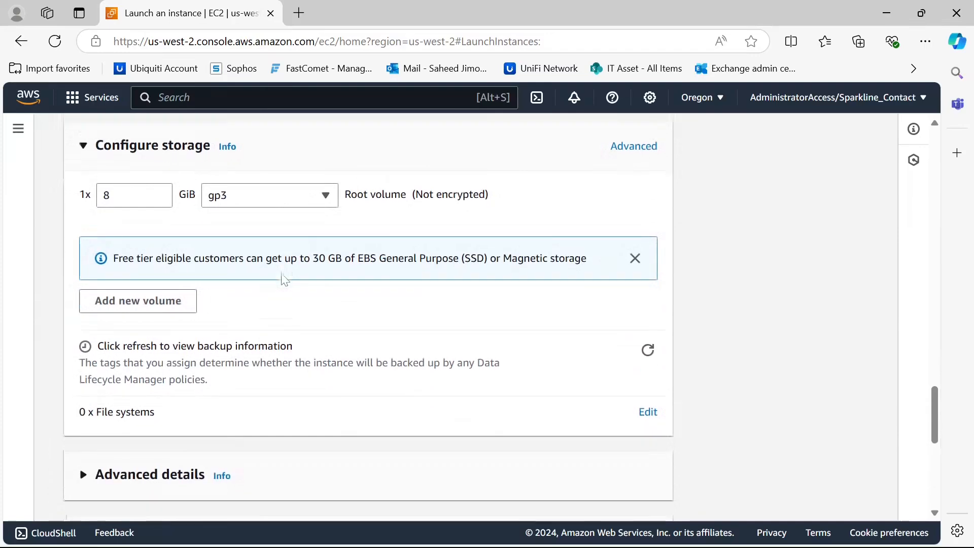
scroll(273, 279, "down", 1)
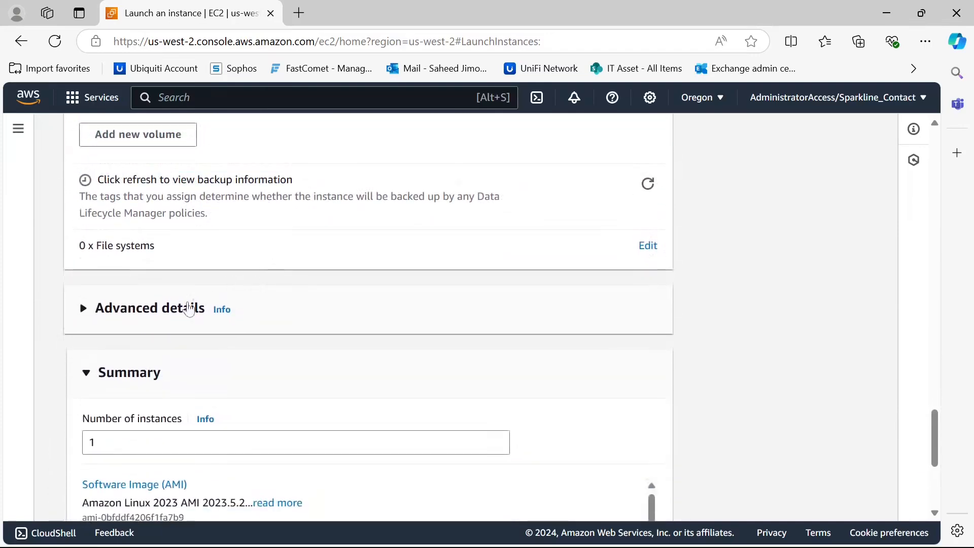
left_click_drag(171, 308, 177, 309)
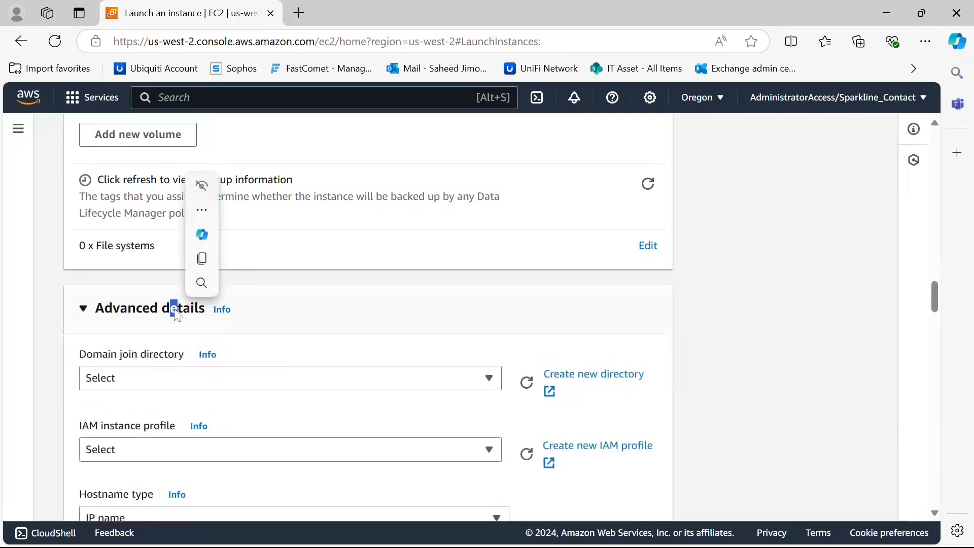
scroll(378, 206, "down", 1)
scroll(346, 227, "down", 1)
left_click(371, 196)
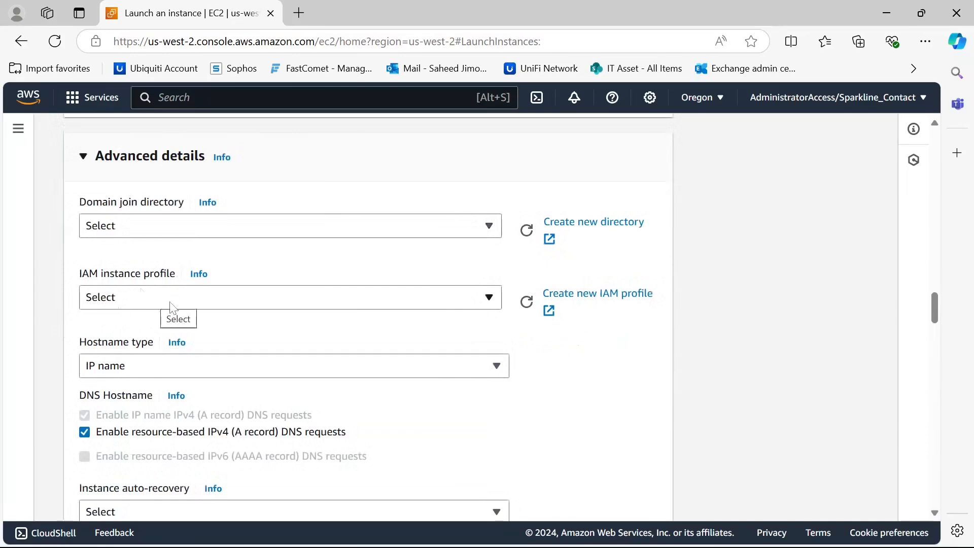
left_click(146, 304)
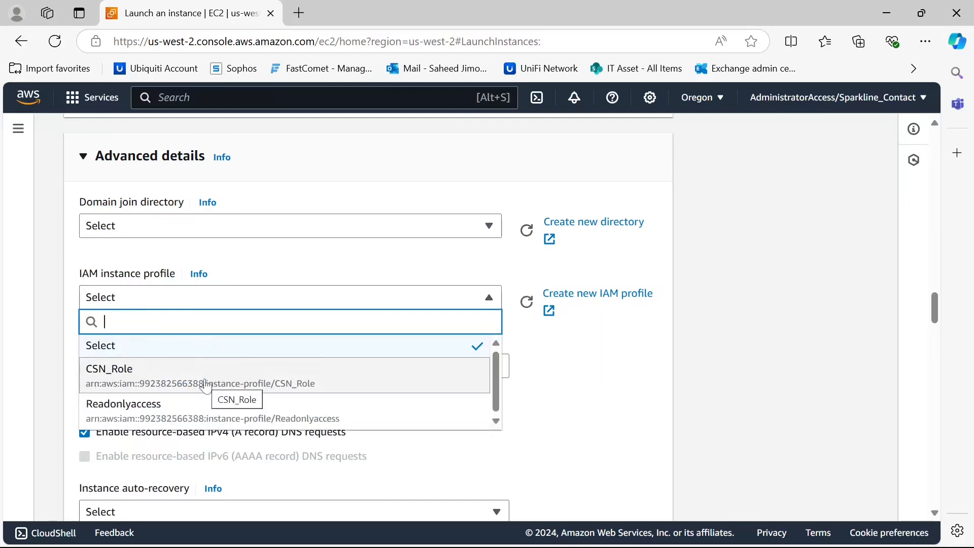
left_click(205, 386)
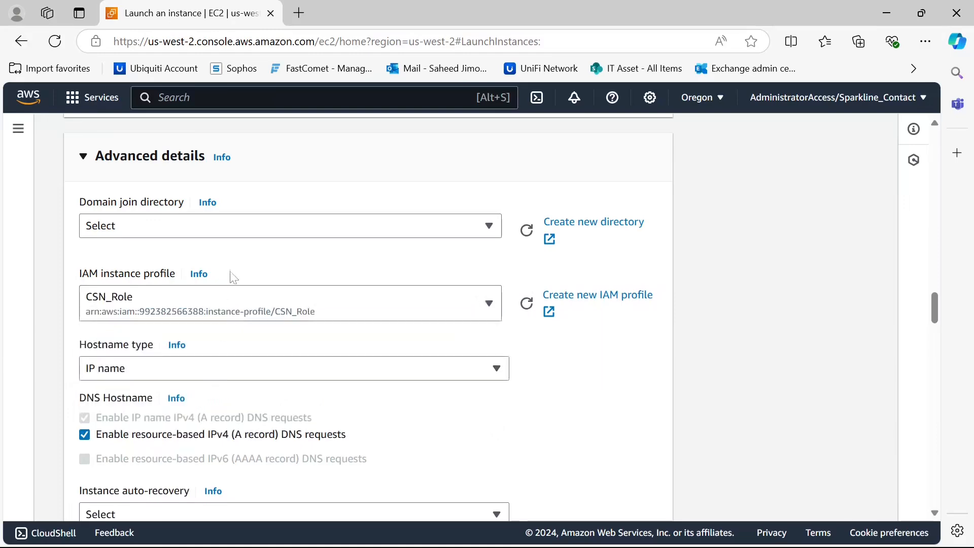
Review the remaining advanced details and the launch summary
scroll(232, 282, "down", 3)
scroll(235, 292, "down", 1)
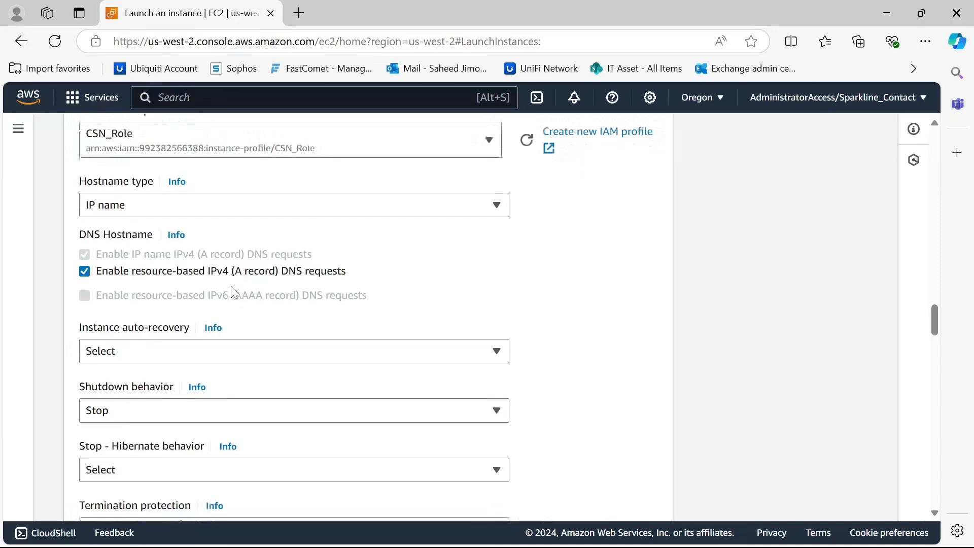
scroll(235, 292, "down", 4)
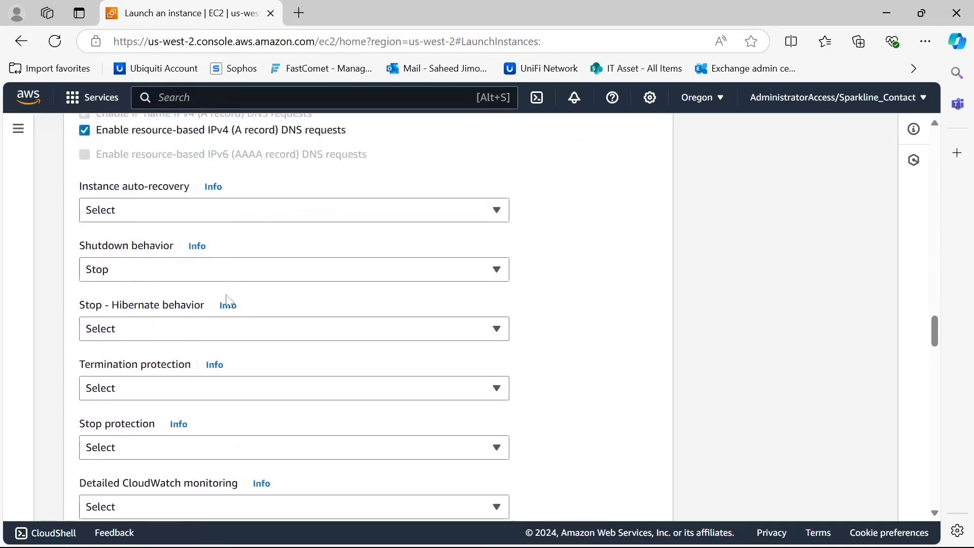
scroll(228, 314, "down", 7)
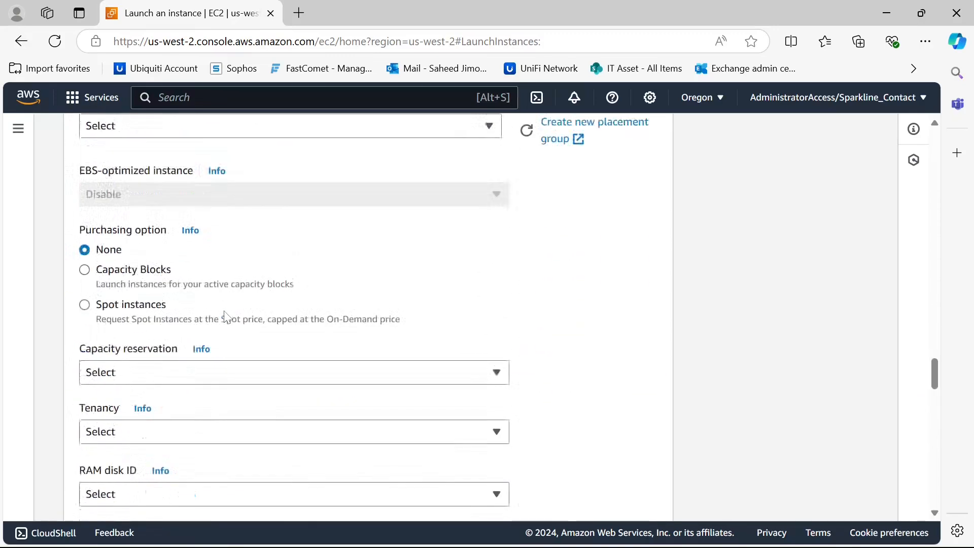
scroll(228, 317, "down", 10)
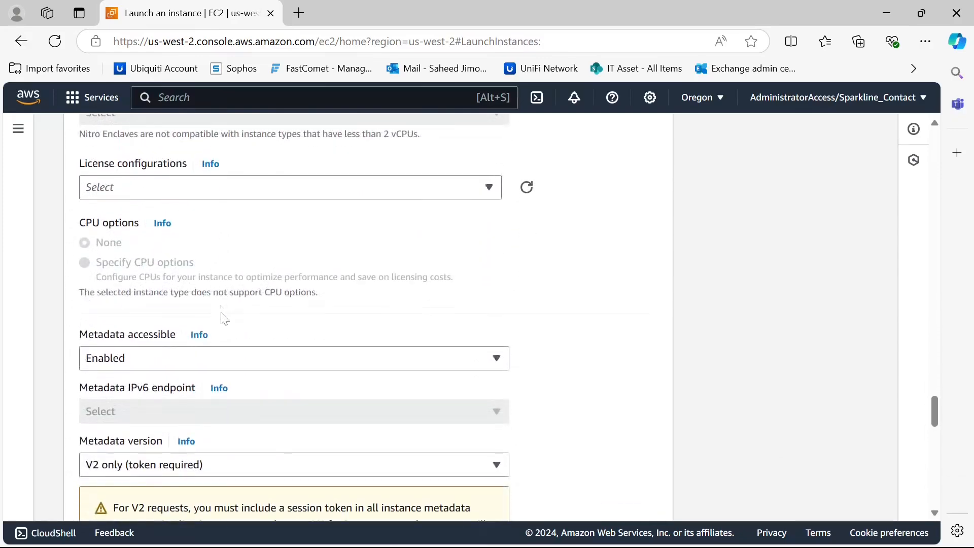
scroll(222, 326, "down", 8)
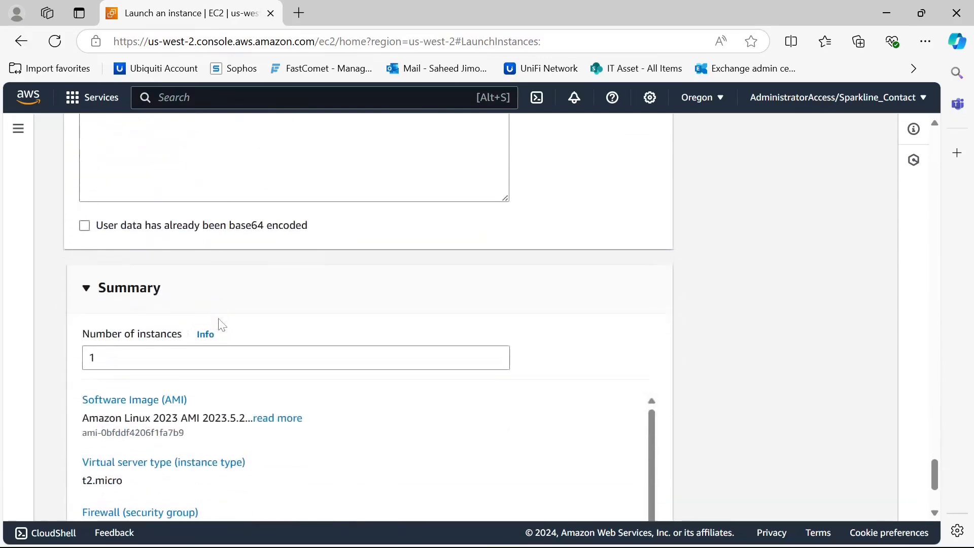
scroll(218, 323, "down", 1)
scroll(221, 325, "up", 3)
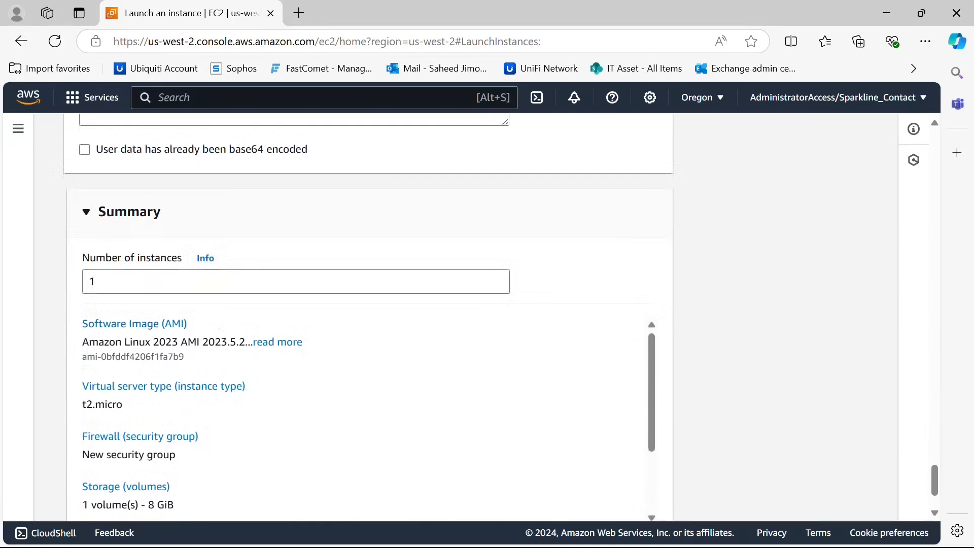
scroll(102, 401, "down", 2)
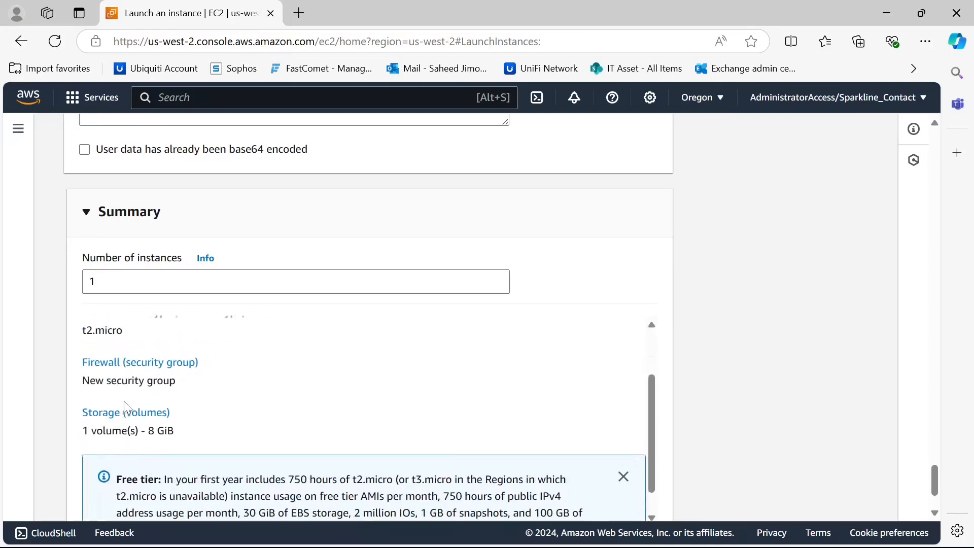
Launch the instance and open the newly launched instance from the success confirmation
scroll(175, 406, "down", 3)
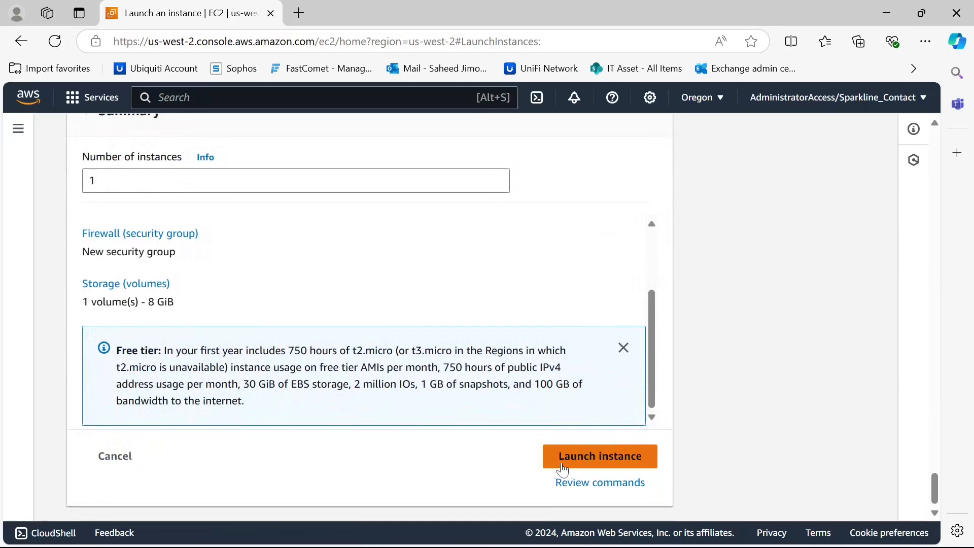
left_click(580, 465)
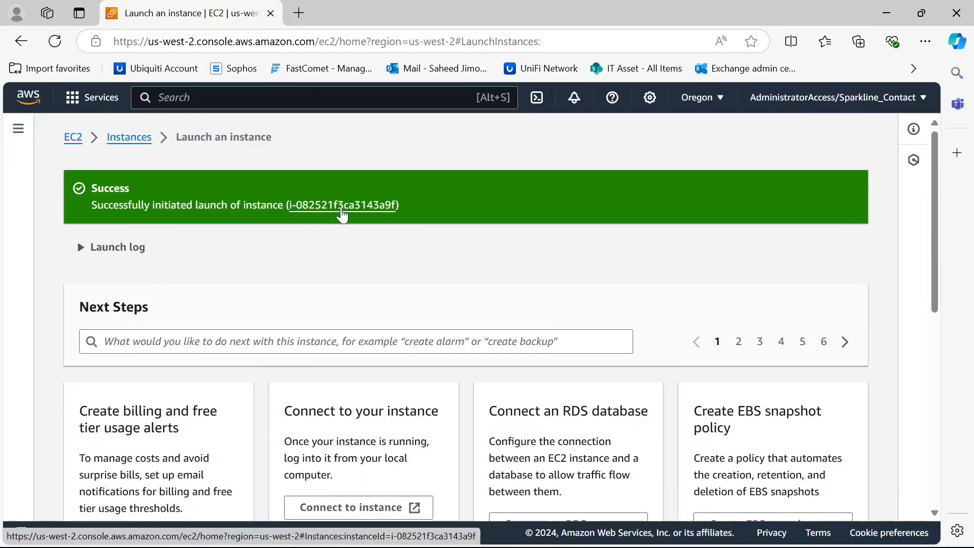
left_click(341, 211)
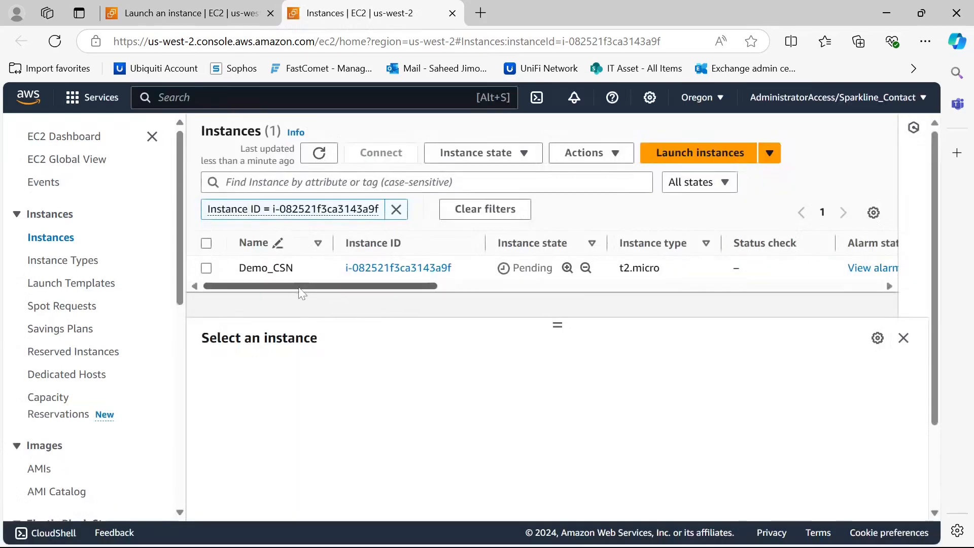
Inspect the new instance's columns in the instances list and open its details page
left_click_drag(305, 287, 270, 298)
scroll(301, 296, "right", 5)
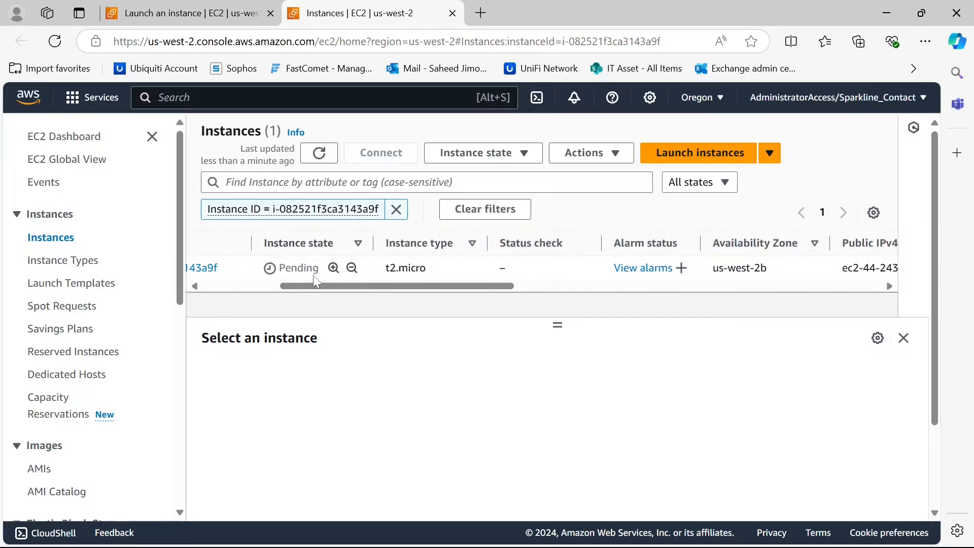
left_click_drag(351, 294, 387, 277)
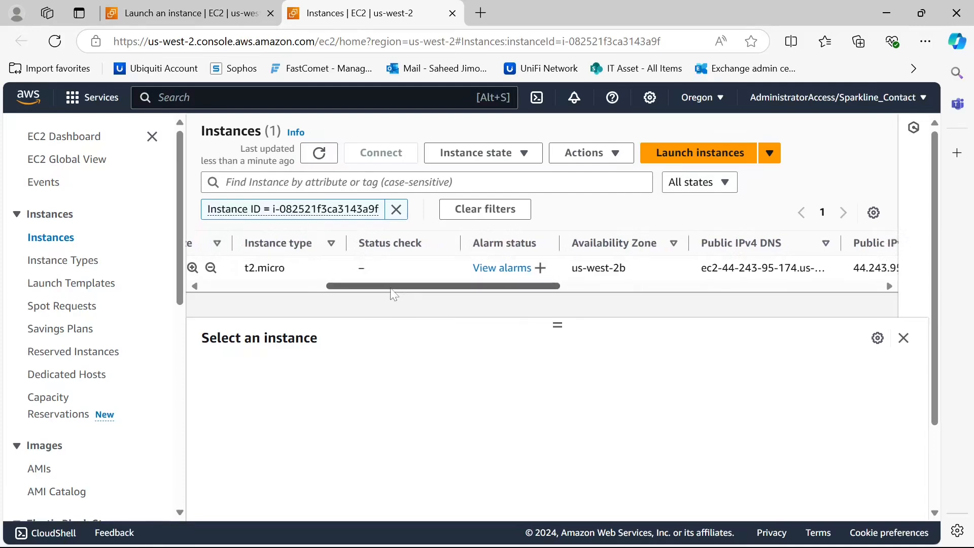
mouse_move(387, 288)
left_mouse_down()
mouse_move(774, 287)
mouse_move(368, 288)
left_mouse_up()
left_click(371, 266)
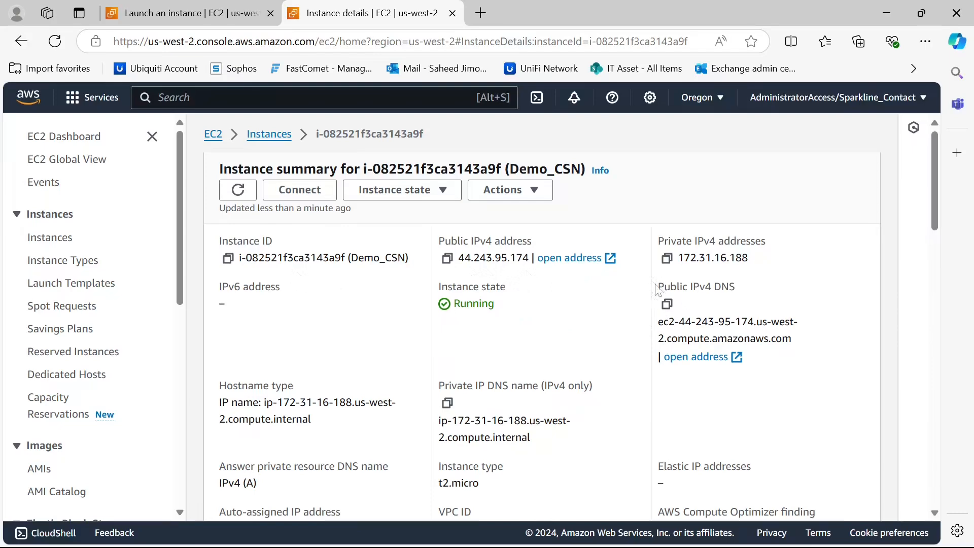
Review the instance summary, including its IAM role, and the status checks and monitoring information
scroll(459, 300, "down", 3)
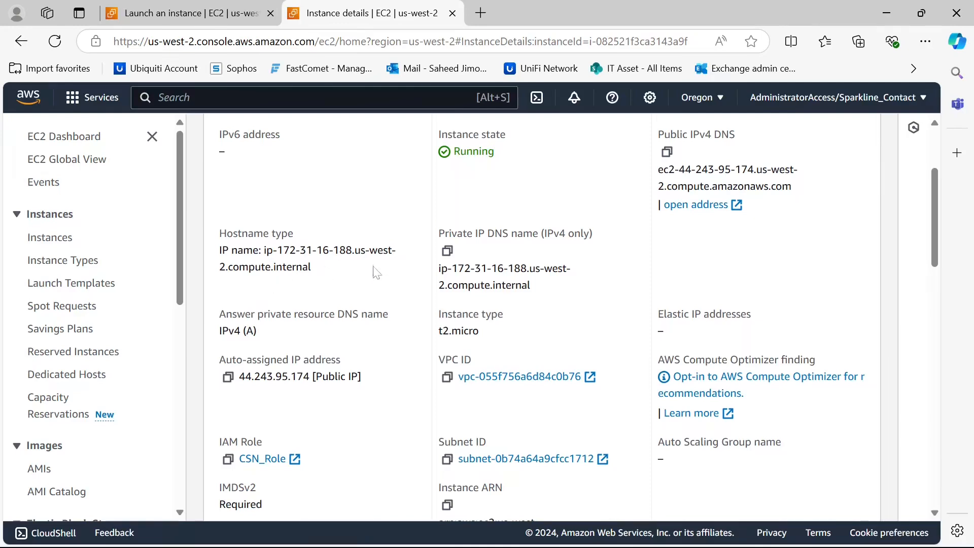
scroll(515, 261, "down", 2)
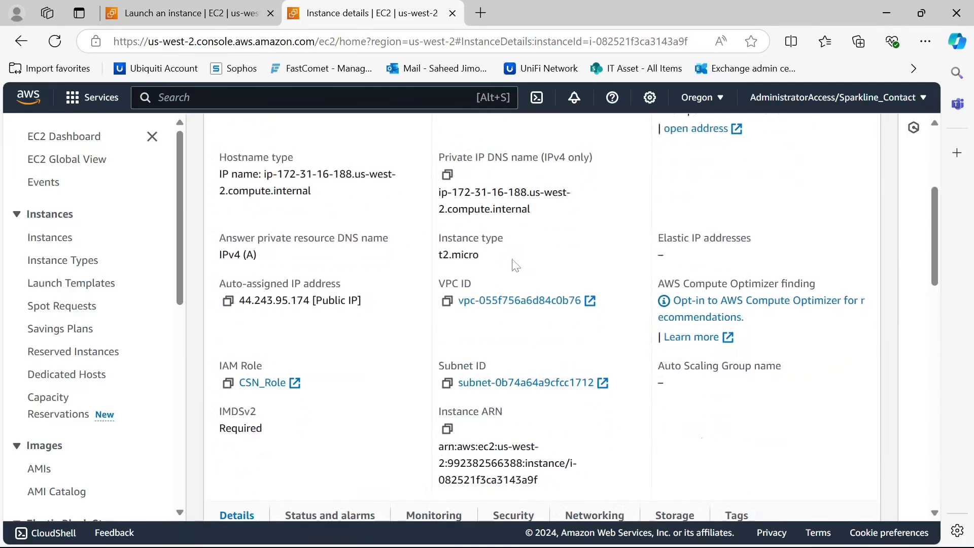
scroll(515, 283, "down", 2)
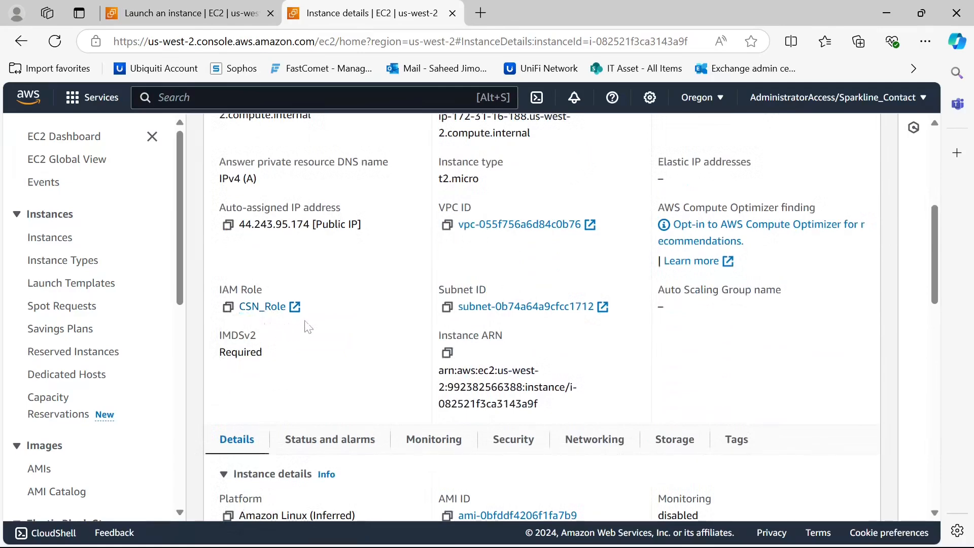
scroll(306, 325, "down", 3)
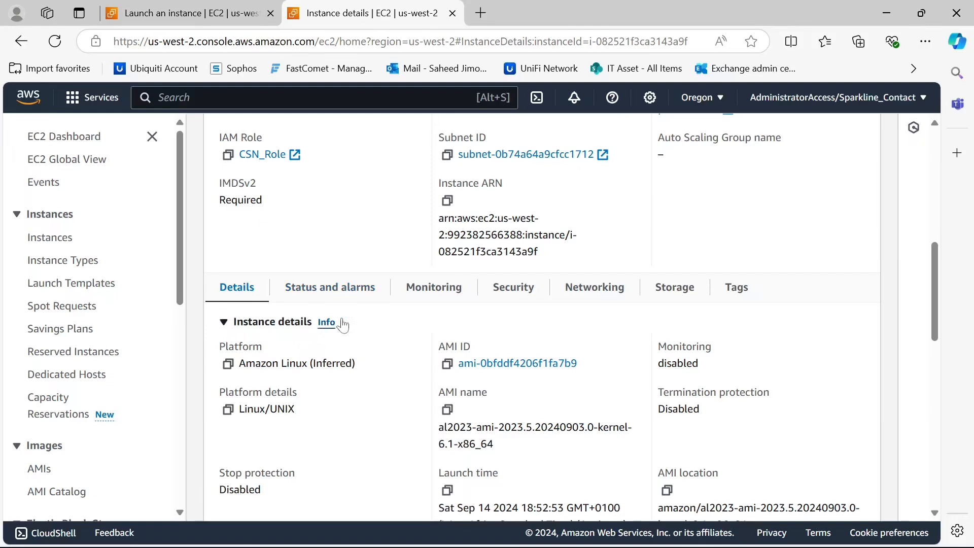
left_click(357, 296)
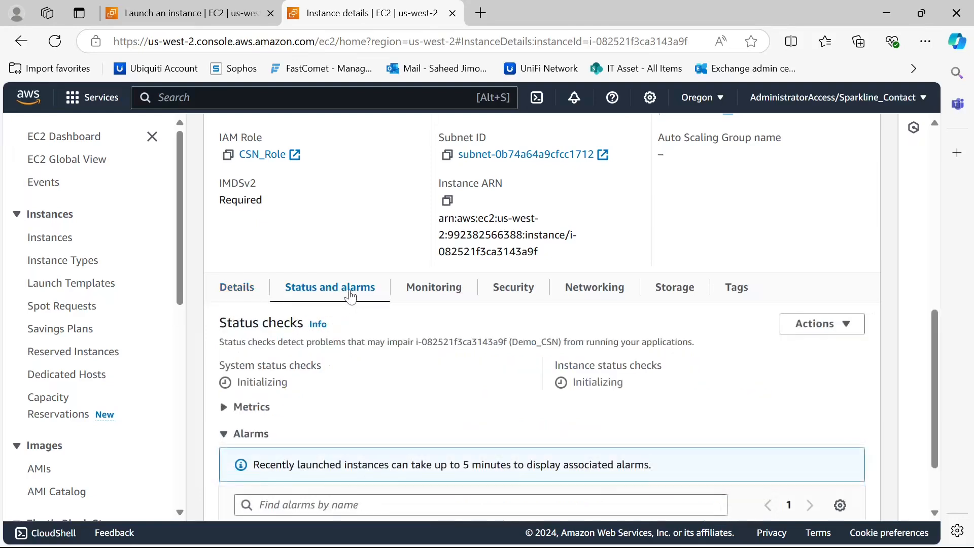
scroll(340, 320, "down", 2)
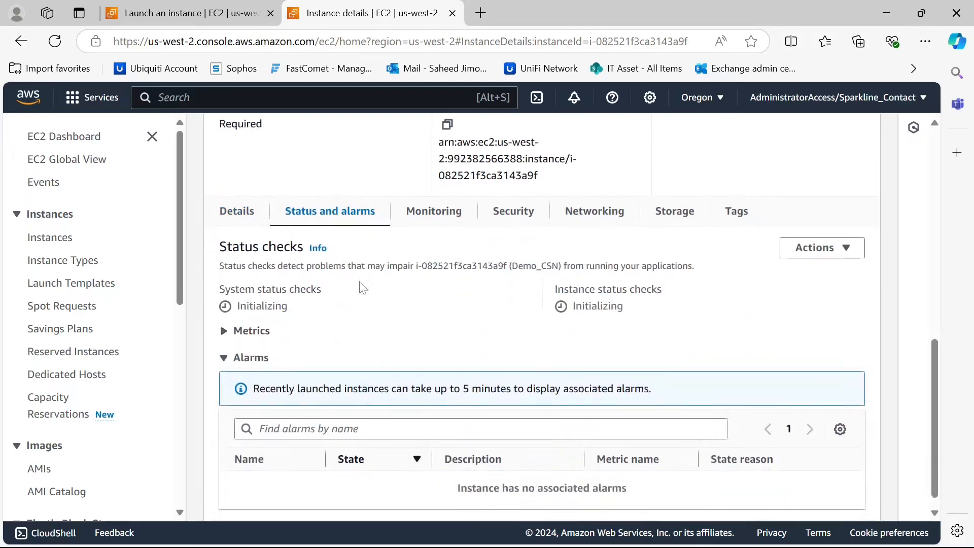
left_click(441, 226)
scroll(442, 254, "down", 3)
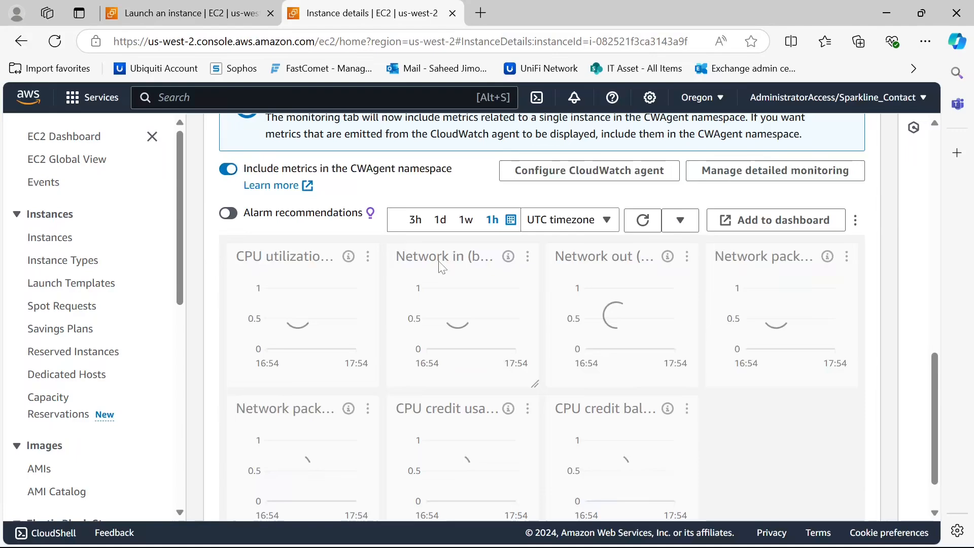
scroll(452, 271, "down", 1)
scroll(472, 274, "up", 3)
scroll(479, 285, "down", 3)
scroll(508, 304, "up", 6)
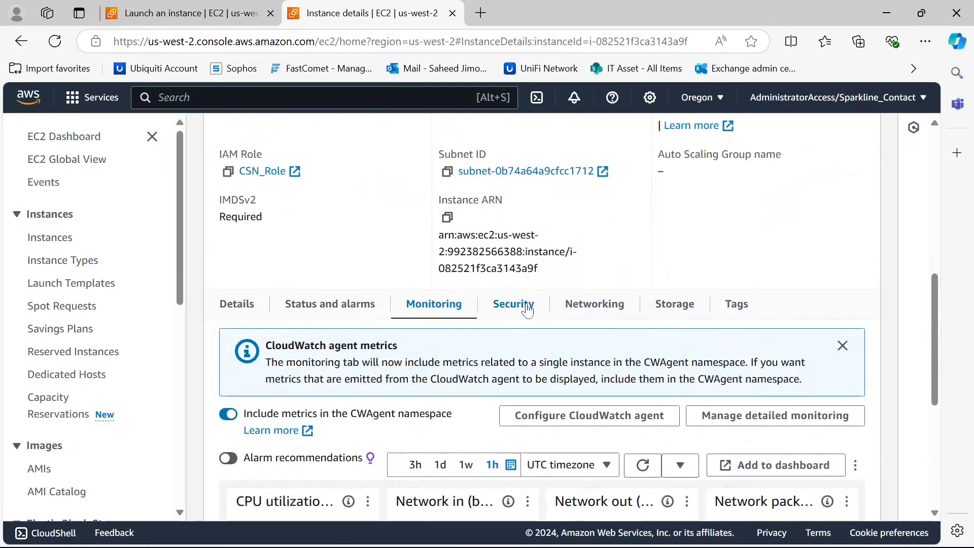
Examine the instance's security, networking and storage details
left_click(527, 306)
scroll(455, 278, "down", 2)
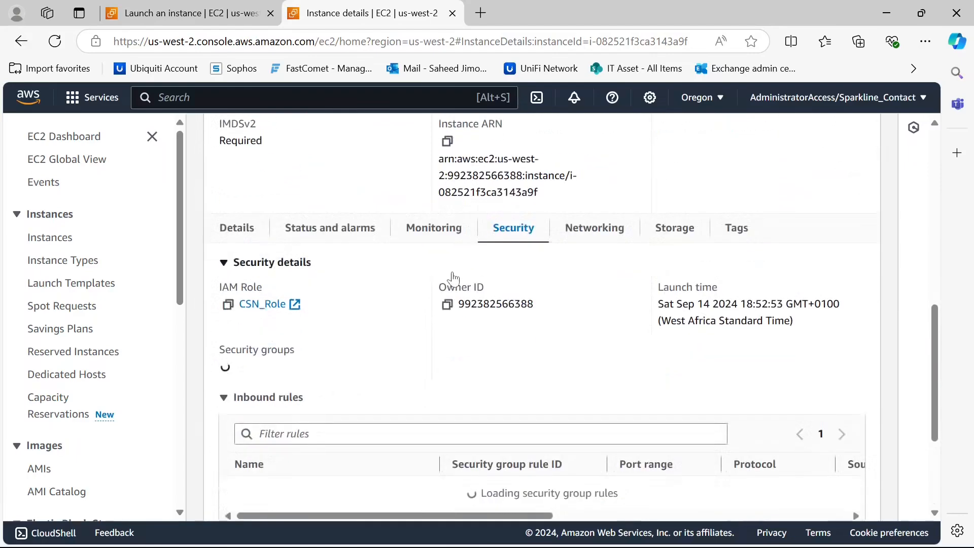
scroll(471, 276, "down", 2)
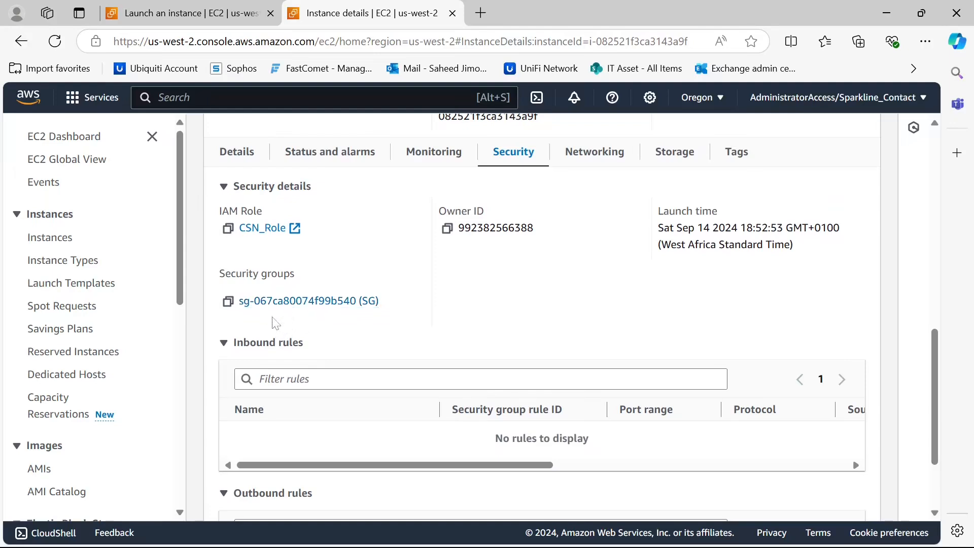
scroll(544, 304, "up", 3)
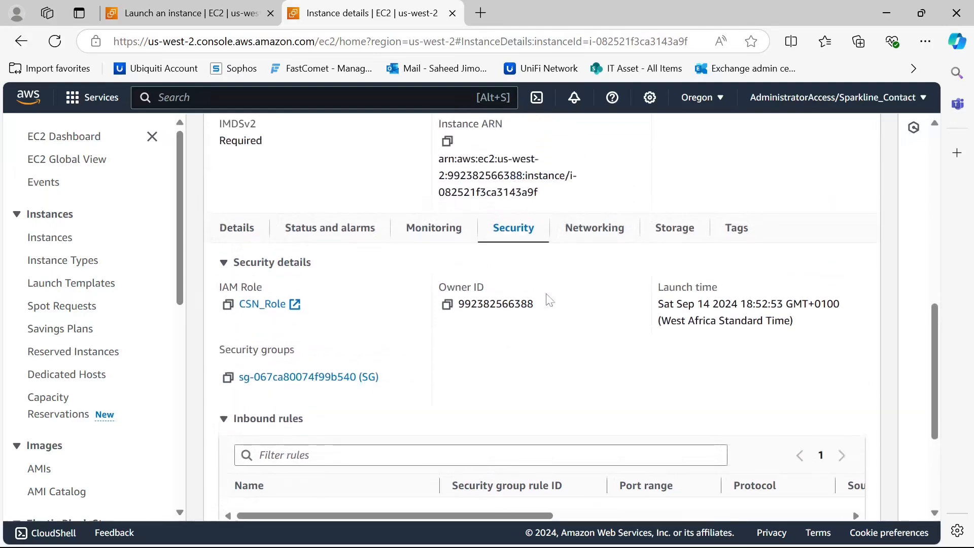
scroll(558, 274, "down", 1)
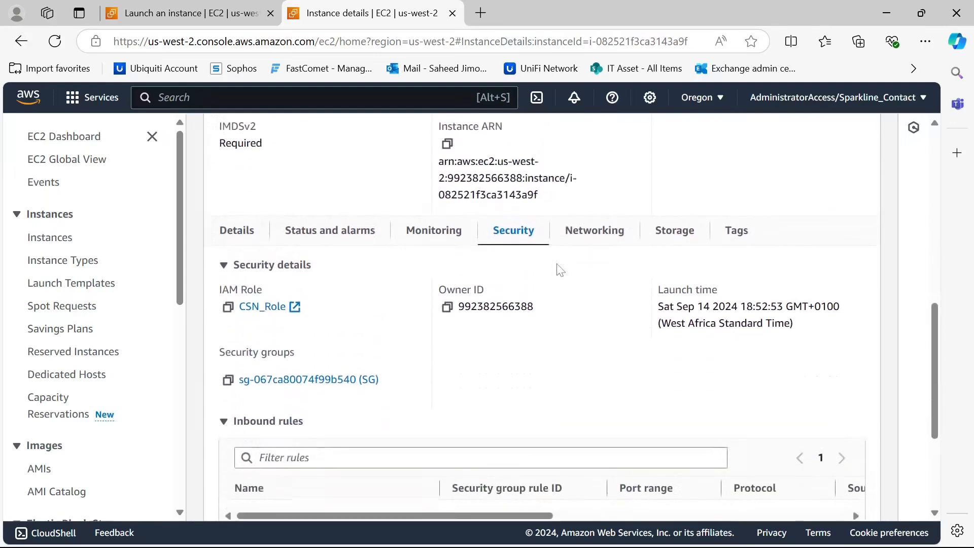
left_click(604, 233)
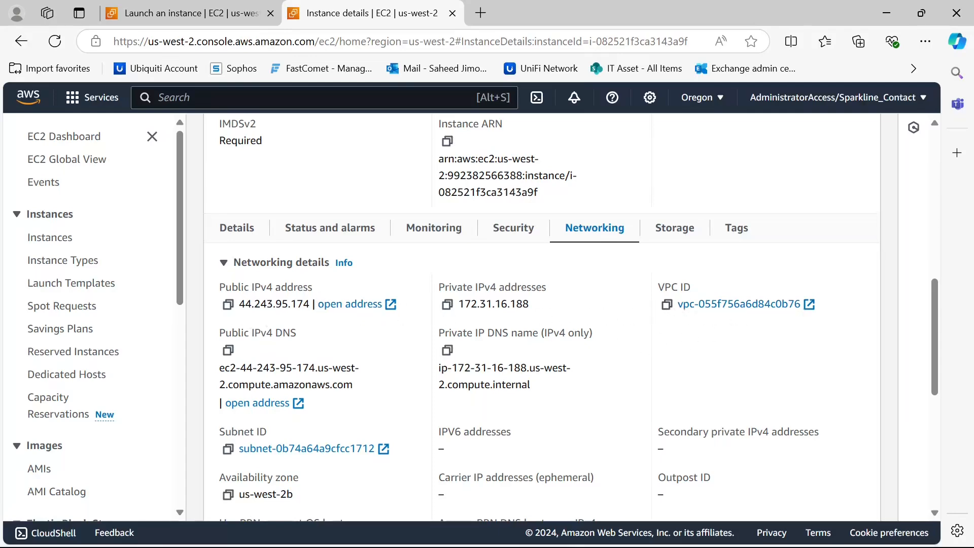
scroll(311, 334, "down", 1)
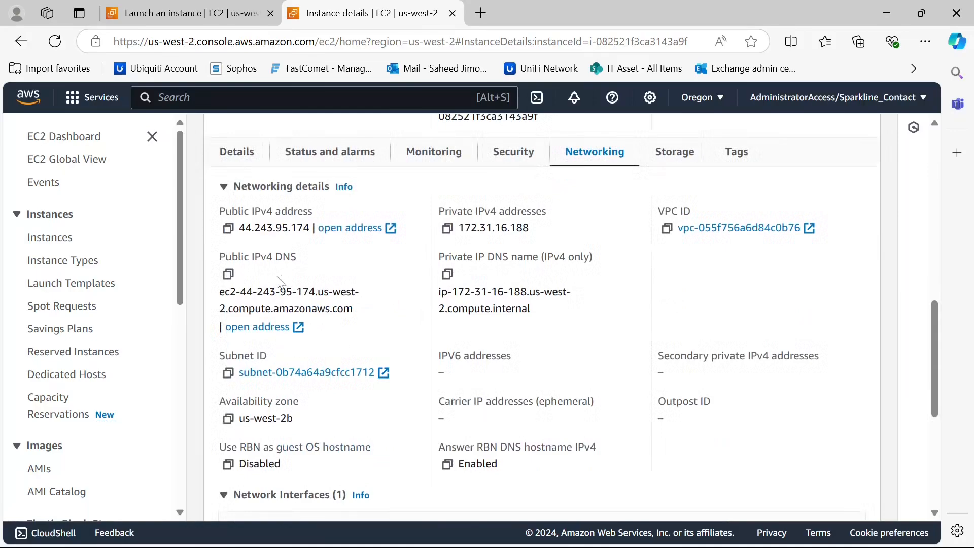
scroll(340, 349, "down", 5)
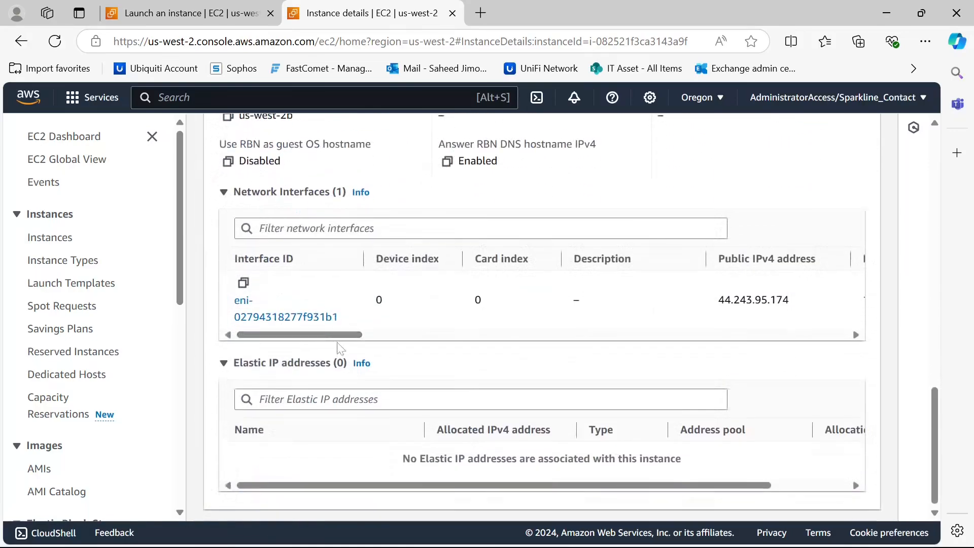
scroll(682, 282, "up", 5)
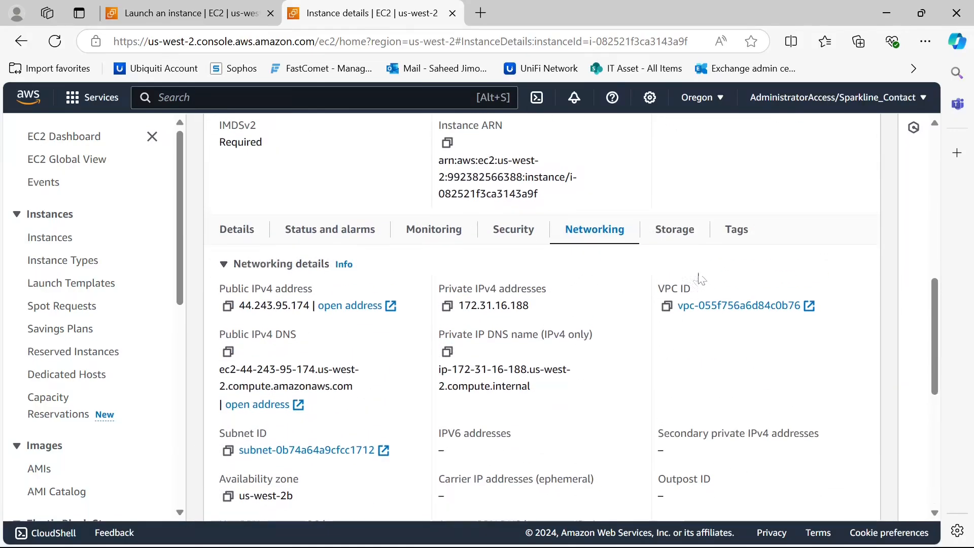
left_click(674, 238)
scroll(378, 300, "down", 1)
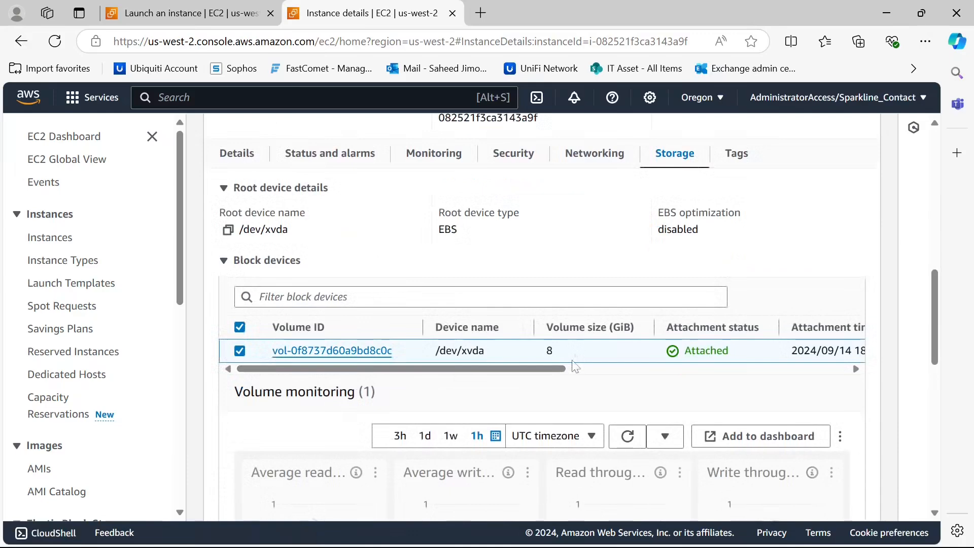
scroll(483, 342, "up", 10)
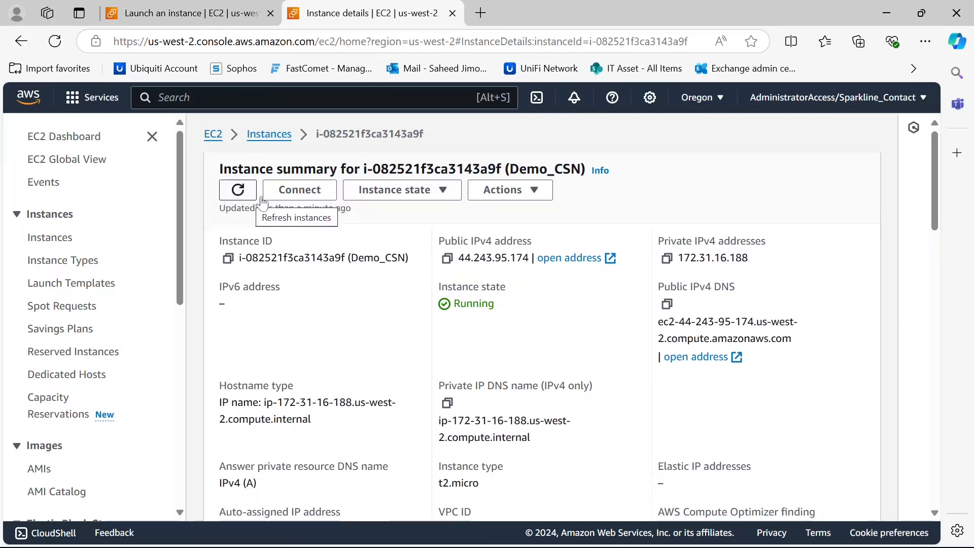
Connect to the instance through Session Manager
left_click(310, 195)
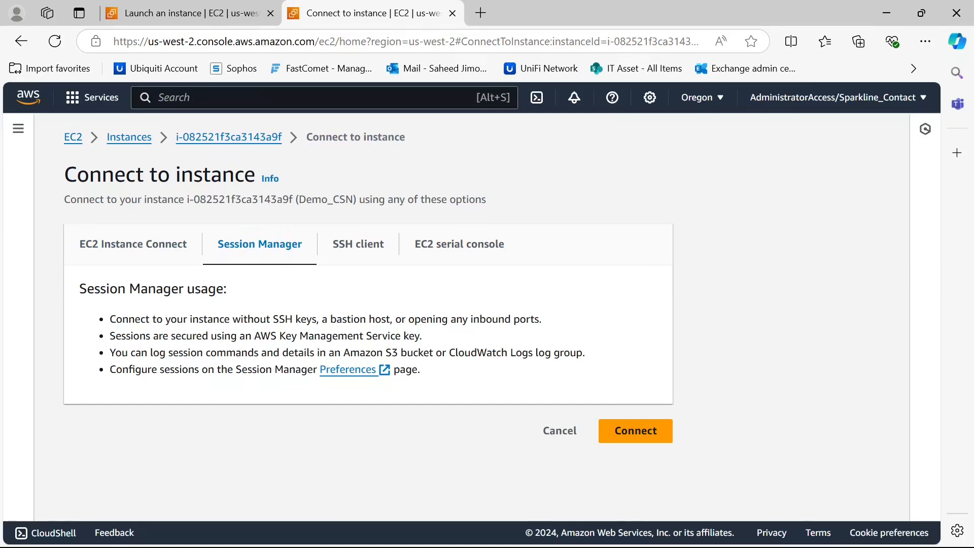
left_click(646, 440)
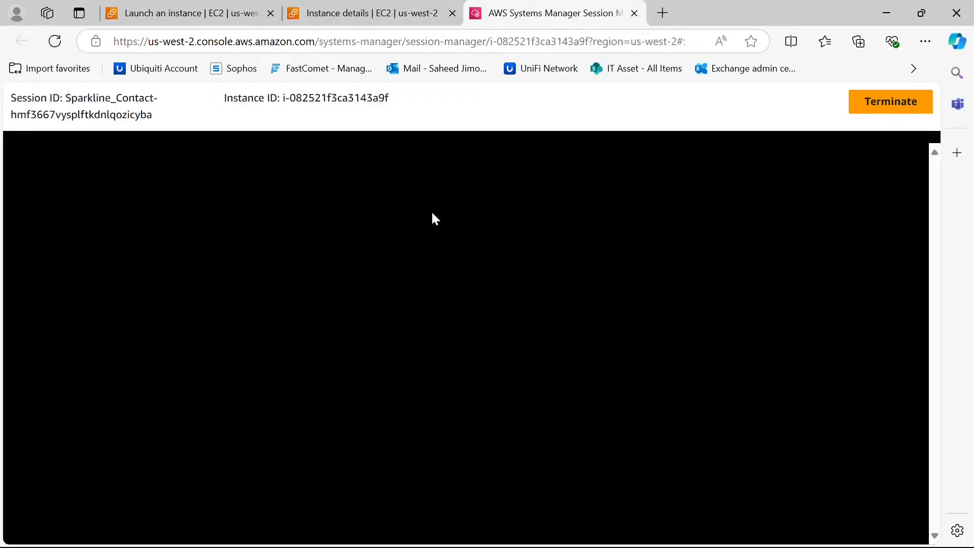